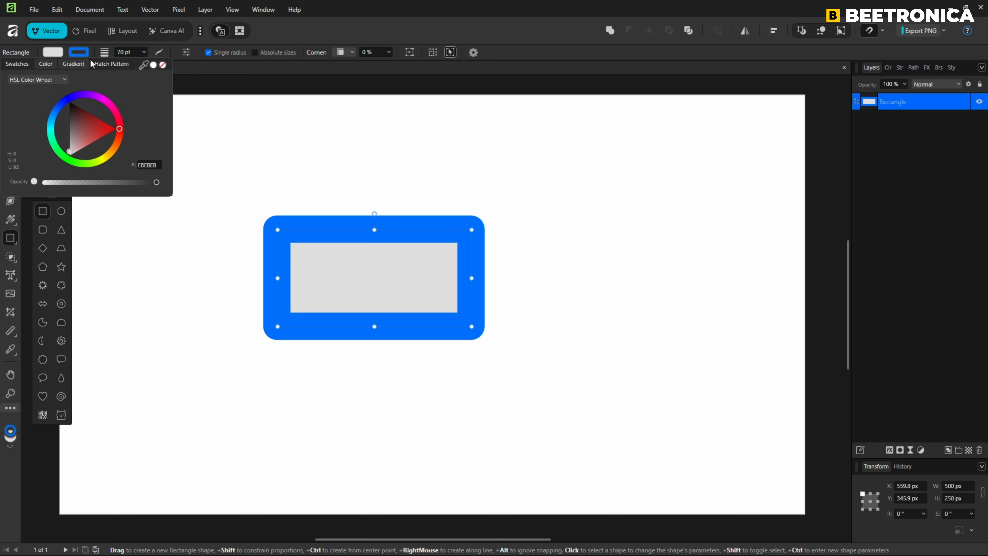
Step: Remove the rectangle's grey fill and round its corners to 100%, leaving a blue pill-shaped outline
left_click(163, 66)
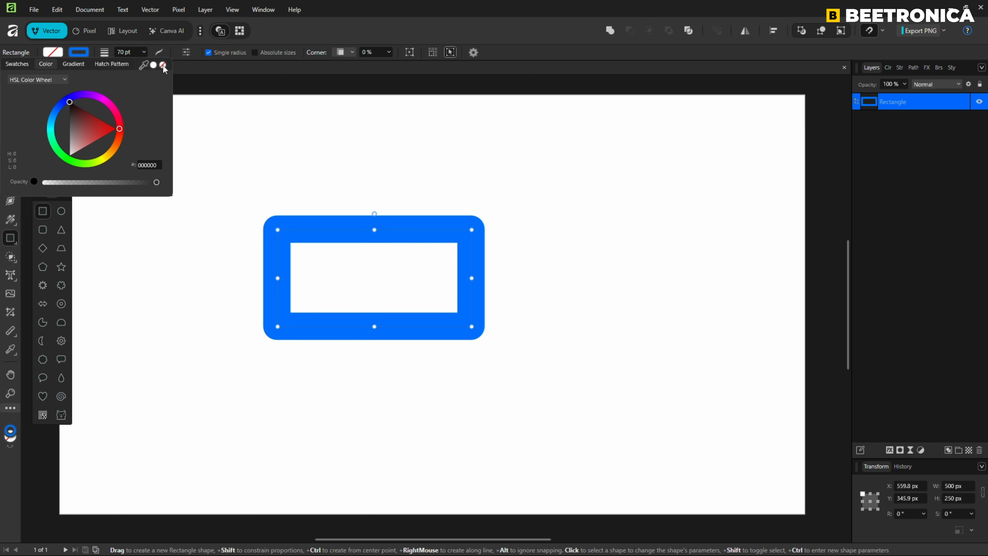
left_click(350, 53)
left_click(341, 76)
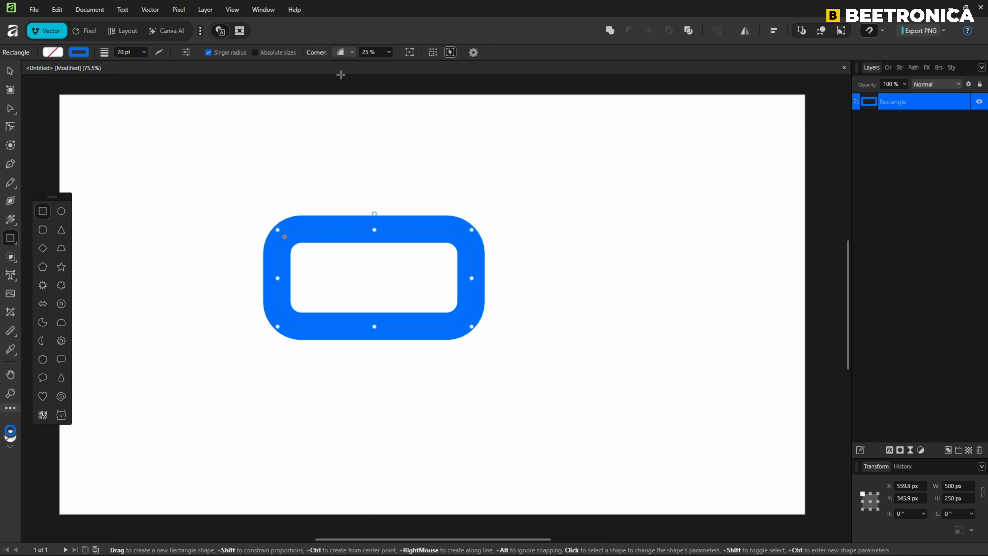
left_click(389, 53)
left_click_drag(393, 63, 449, 64)
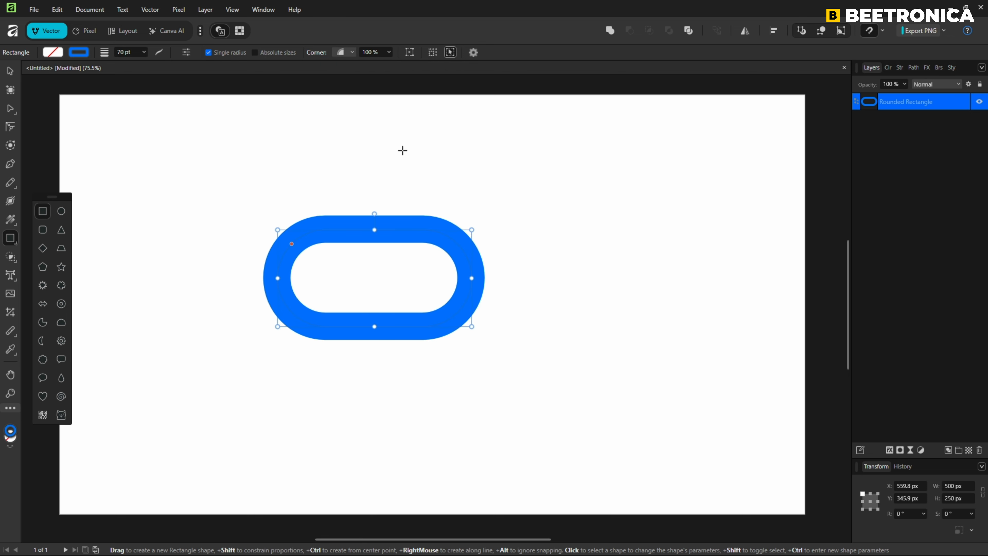
Step: Expand the stroke of the rounded rectangle into a filled shape
right_click(399, 232)
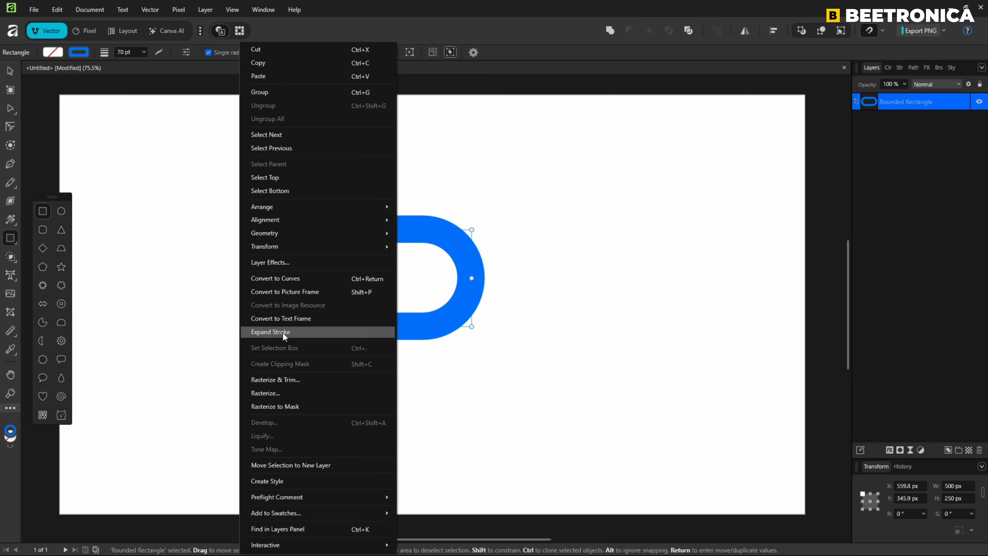
left_click(154, 10)
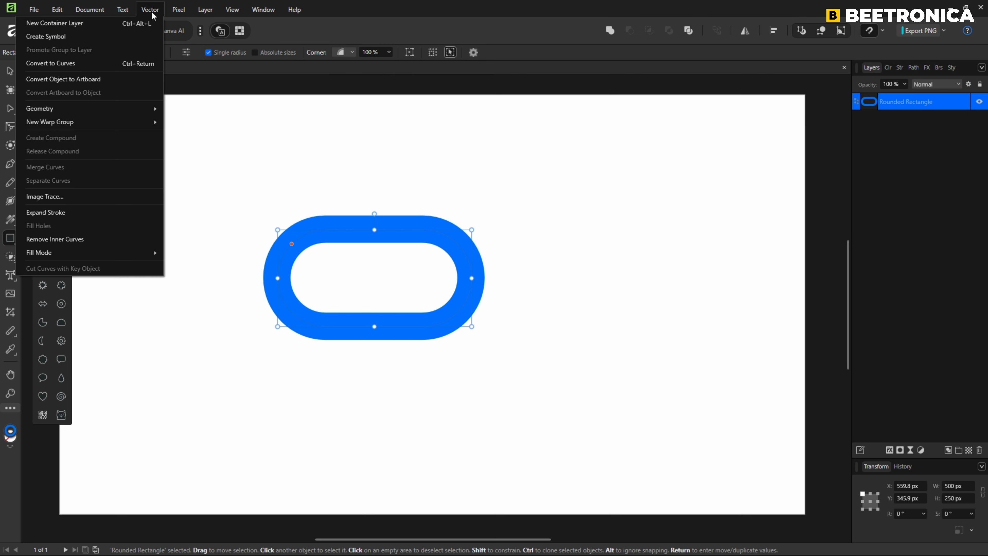
left_click(49, 212)
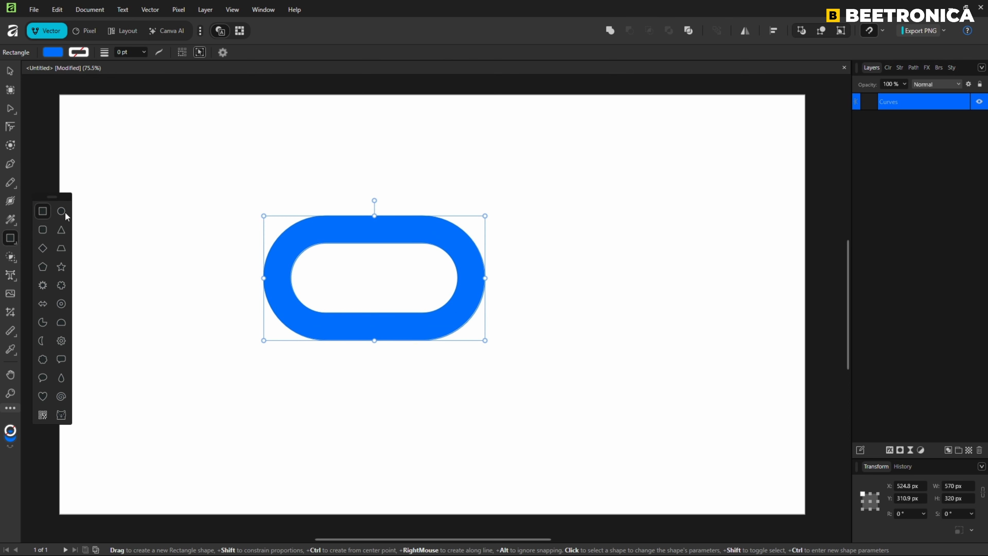
Step: Duplicate the blue link horizontally so the two overlap, and recolour the copy pink (FF007A)
left_click(10, 71)
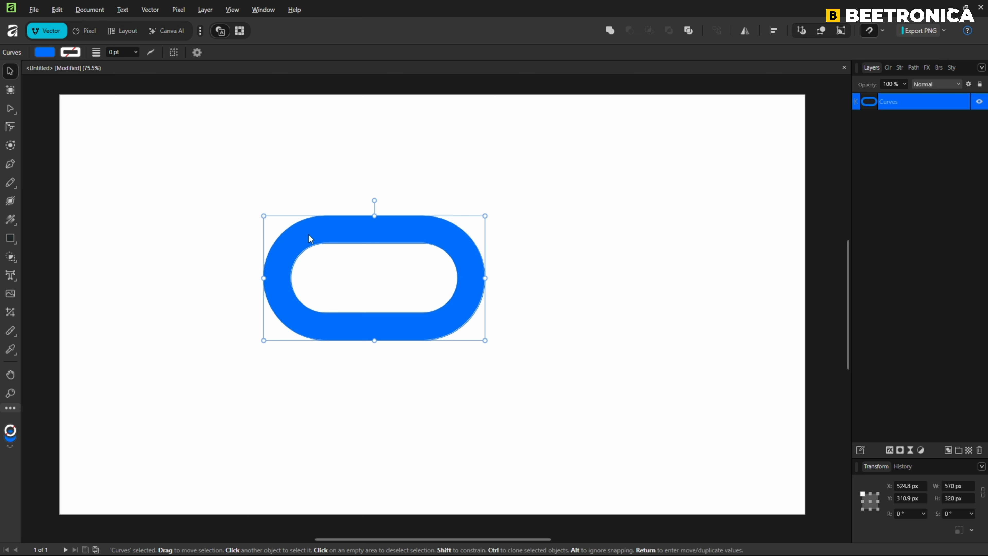
left_click_drag(310, 238, 460, 234)
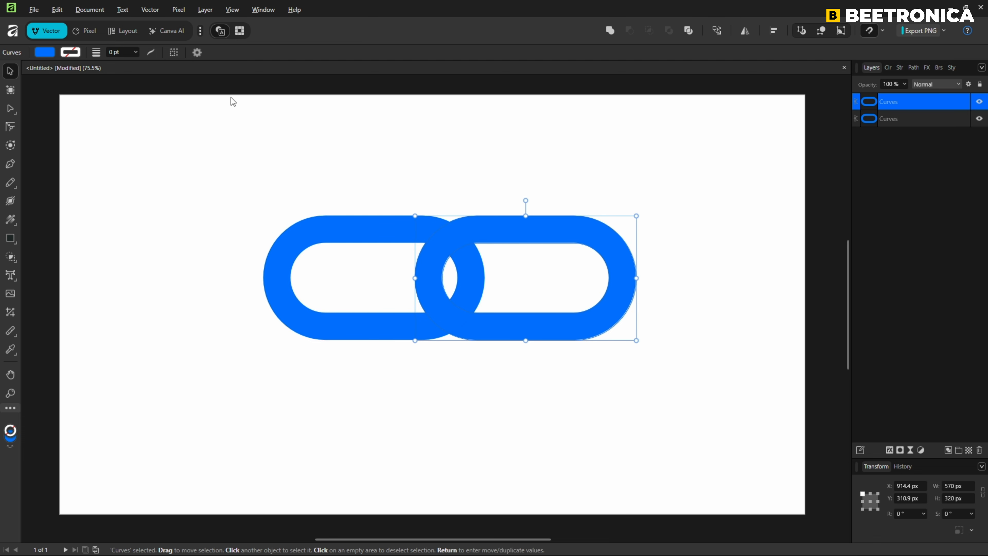
left_click(50, 53)
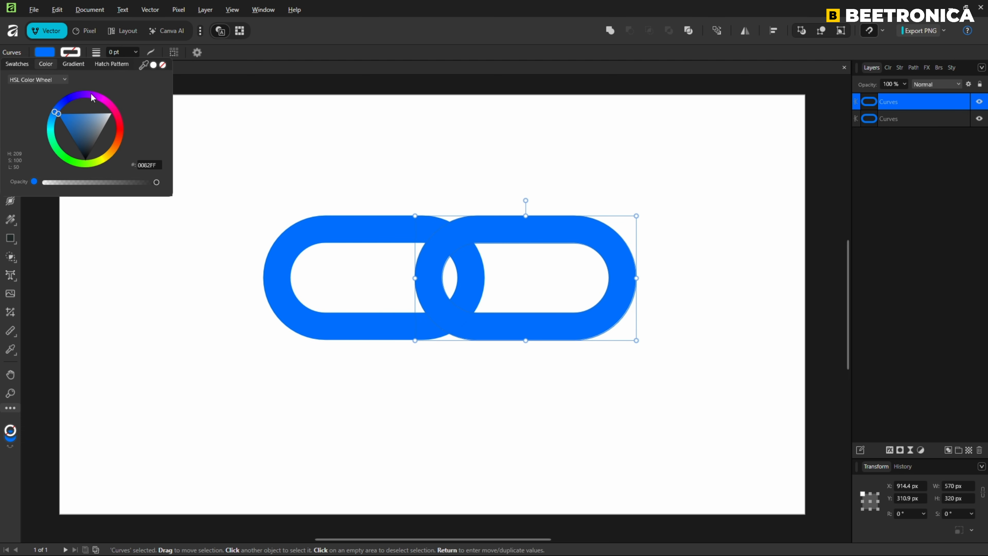
left_click(110, 104)
left_click_drag(110, 101, 119, 112)
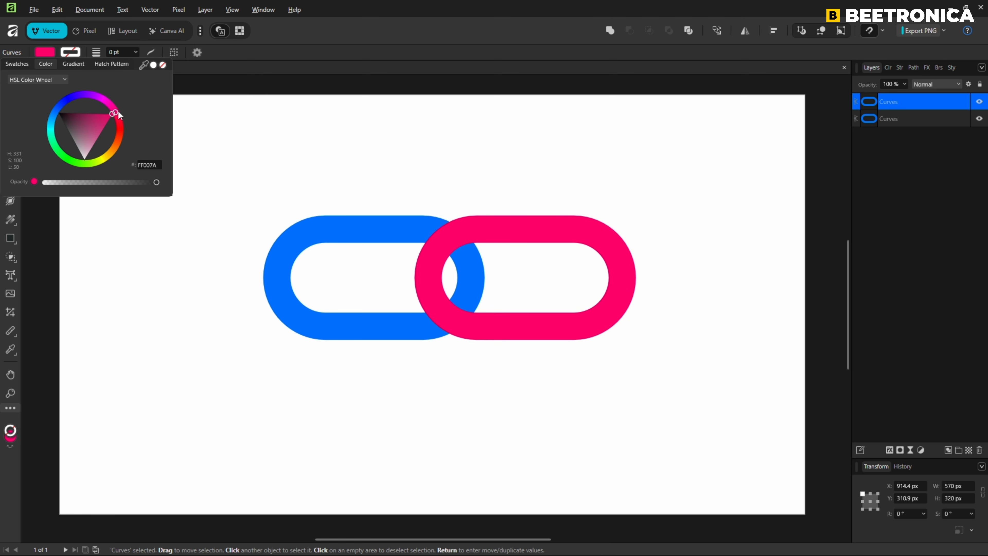
left_click(483, 173)
Step: Merge the overlap areas with the Shape Builder so blue passes over pink at the upper crossing and pink over blue at the lower
key("ctrl+a")
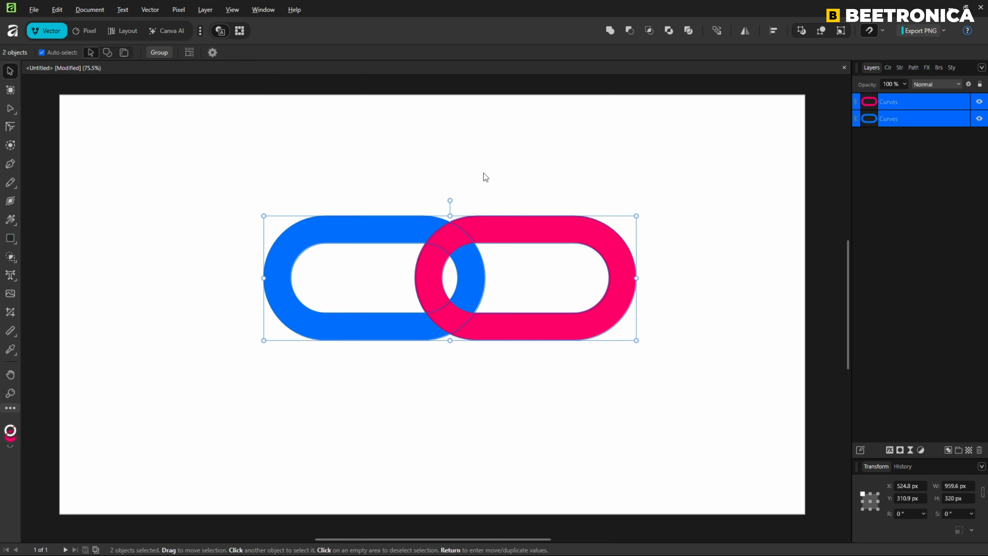
left_click(10, 259)
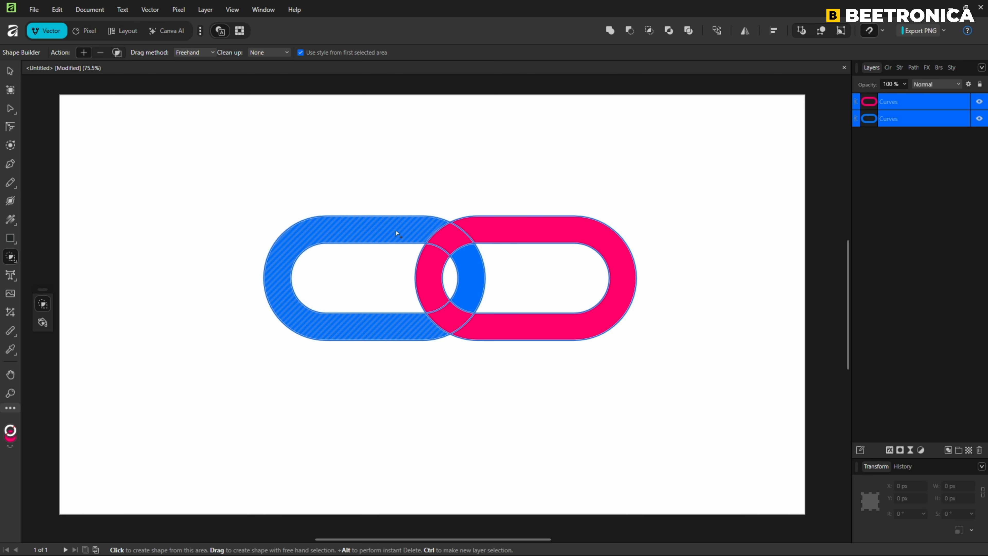
mouse_move(397, 233)
left_mouse_down()
mouse_move(448, 238)
mouse_move(468, 257)
mouse_move(473, 282)
left_mouse_up()
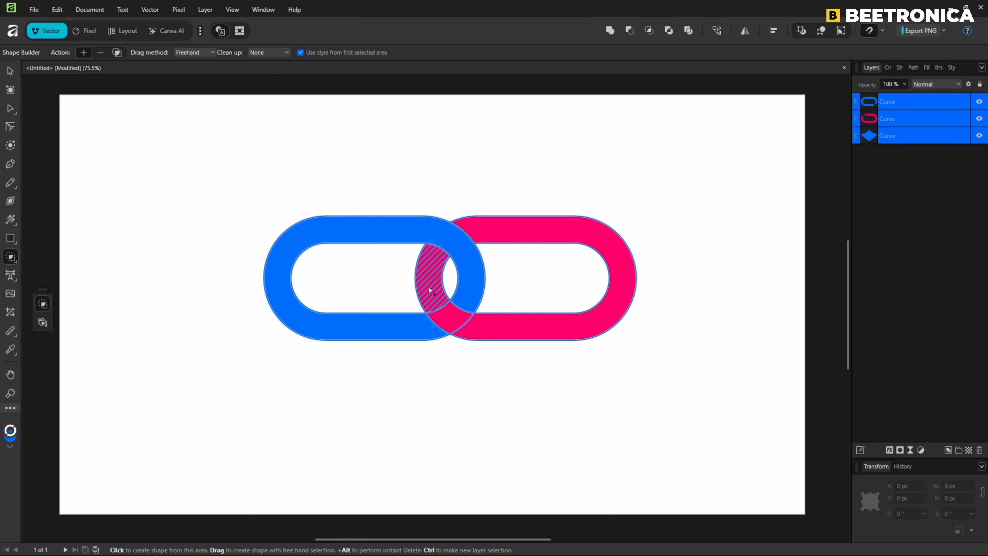
mouse_move(429, 288)
left_mouse_down()
mouse_move(460, 330)
mouse_move(489, 337)
left_mouse_up()
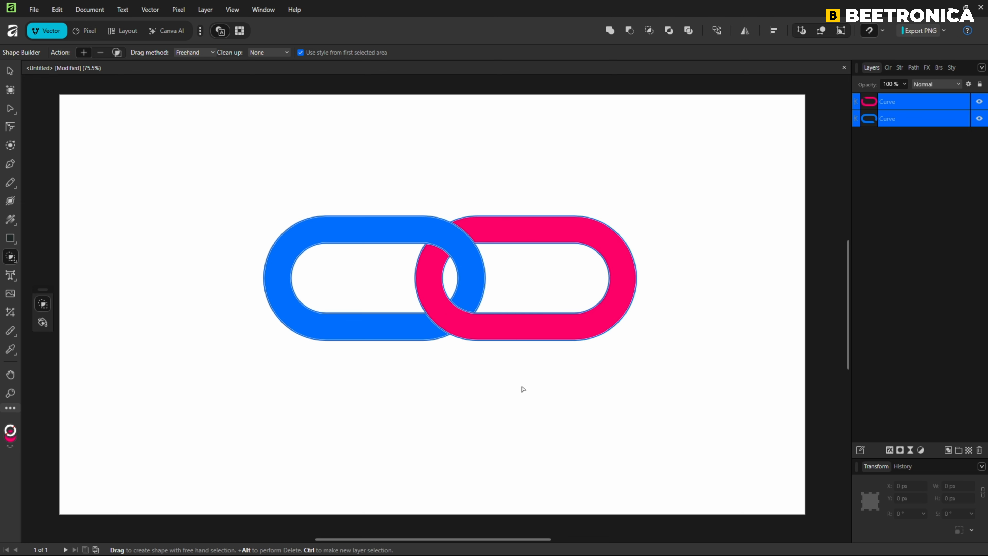
Step: Move the two interlocked links together to the centre of the page and deselect them
left_click(10, 72)
left_click_drag(466, 292, 450, 301)
left_click(541, 416)
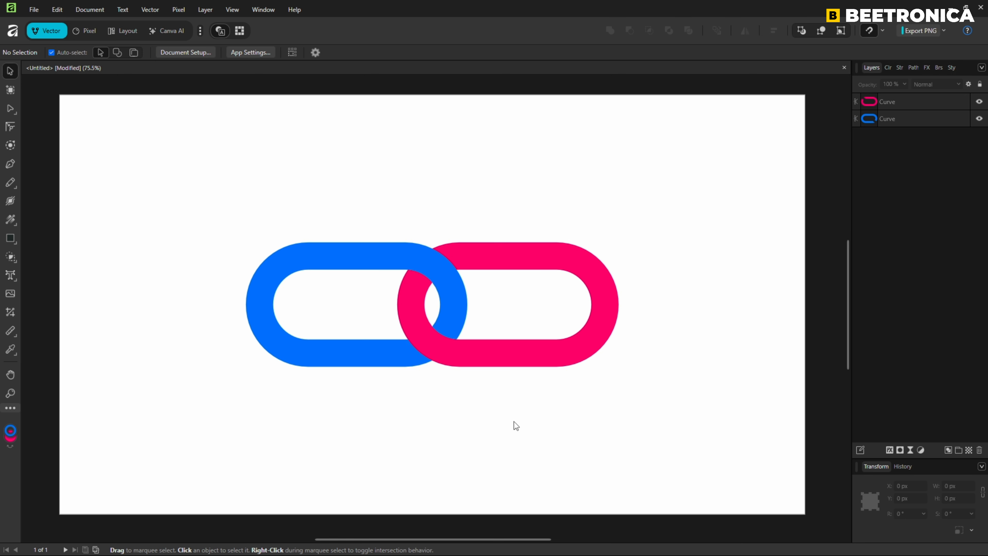
Step: Give both links a 20 pt stroke aligned to the outside
key("ctrl+a")
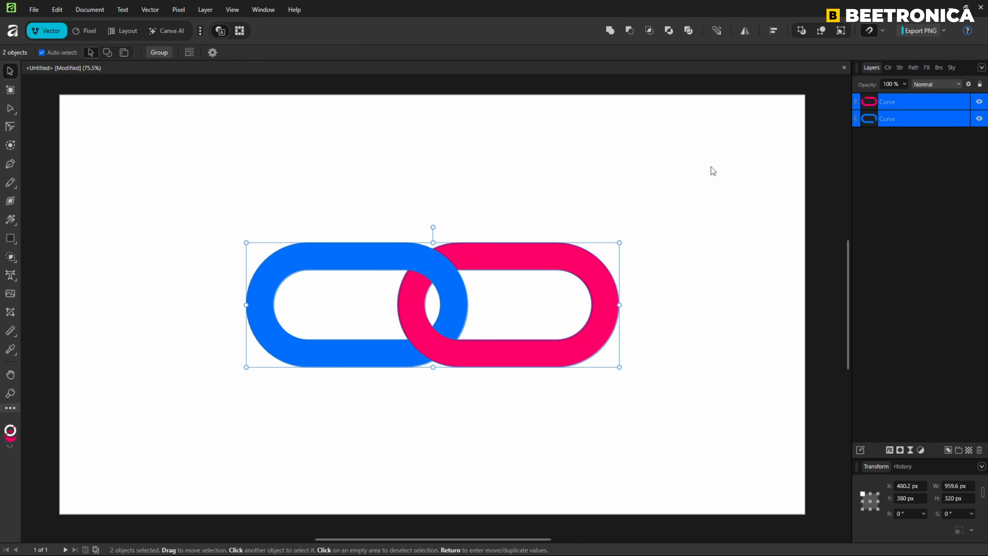
left_click(899, 68)
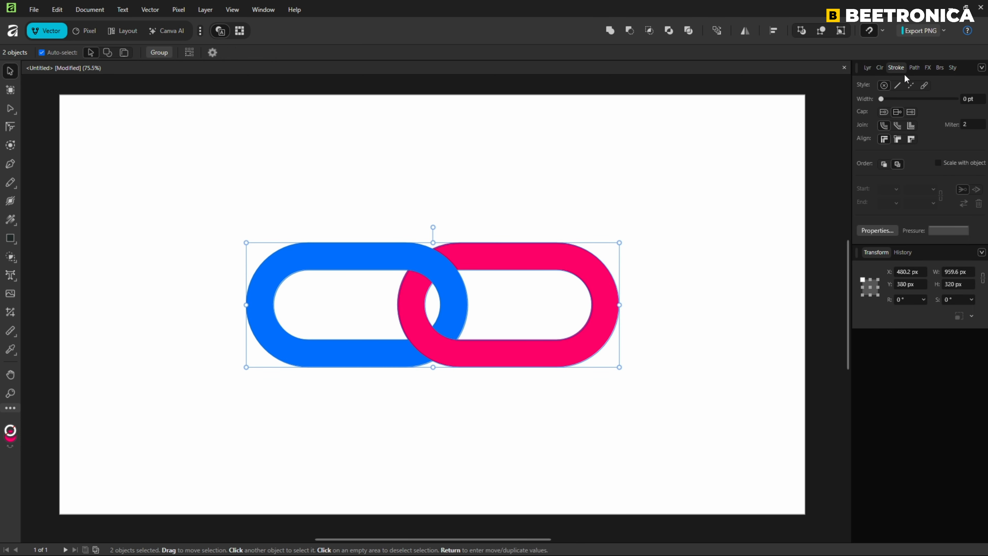
left_click(971, 99)
type("20")
key("Return")
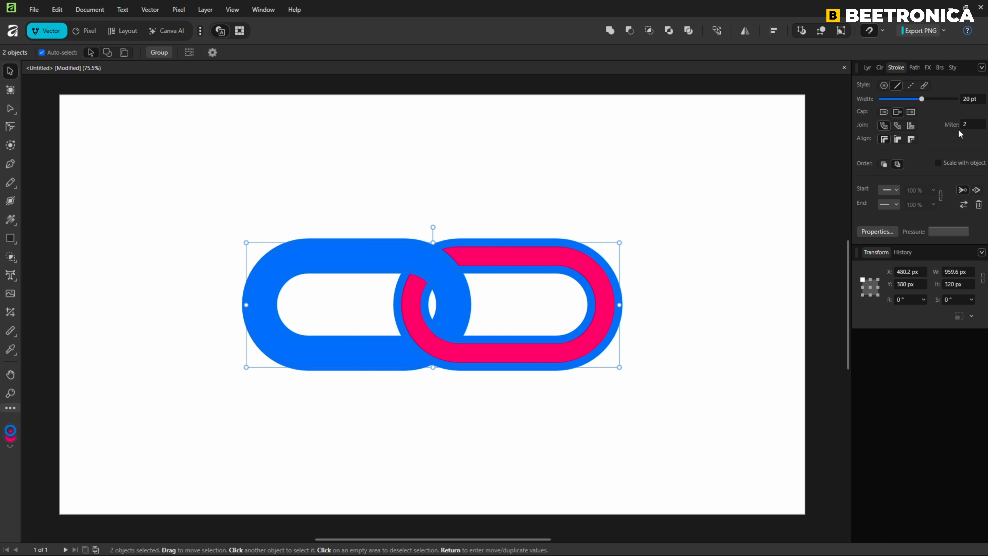
left_click(910, 139)
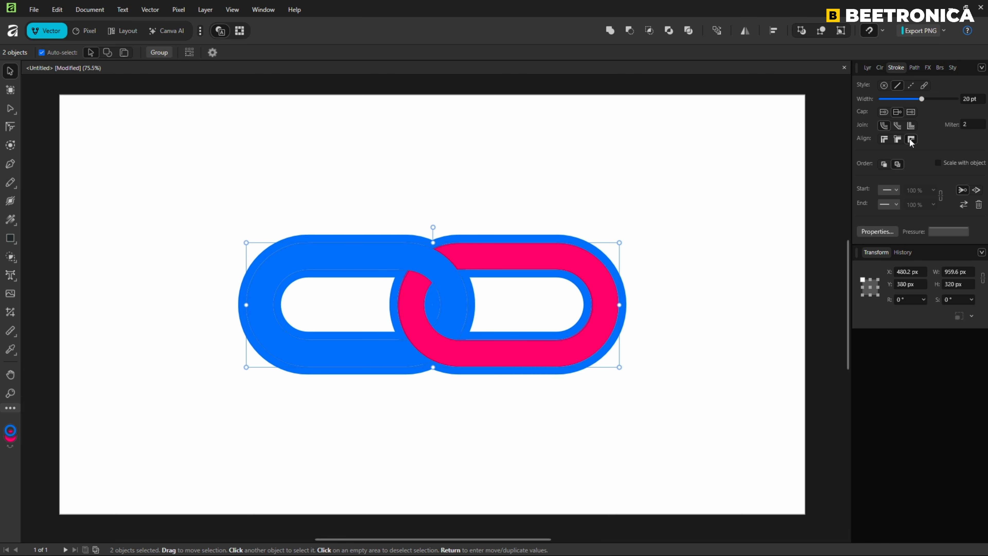
Step: Set the stroke colour of both links to black (000000)
double_click(16, 433)
left_click(30, 420)
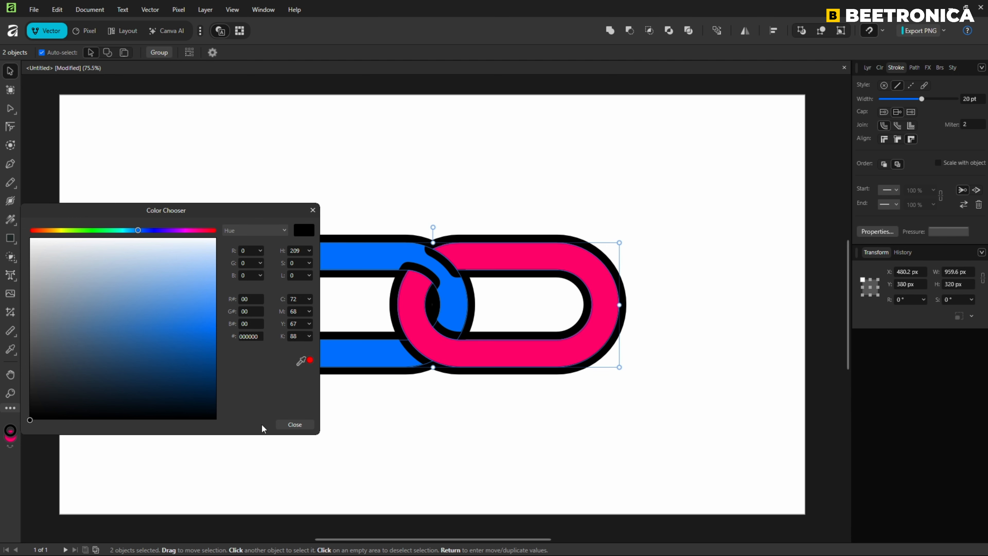
left_click(295, 425)
left_click(468, 426)
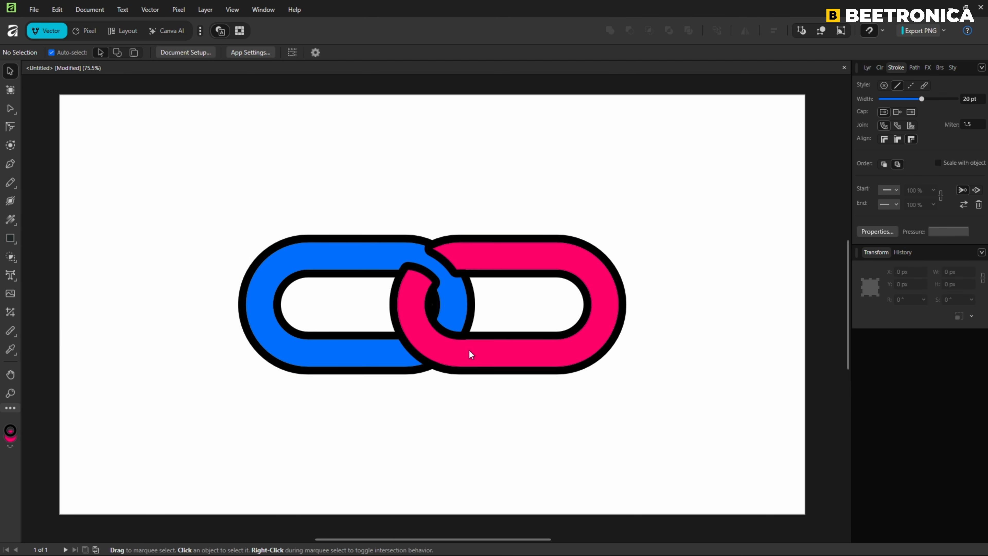
Step: Expand the black strokes of the pink link and the blue link into separate shapes
left_click(503, 253)
right_click(502, 252)
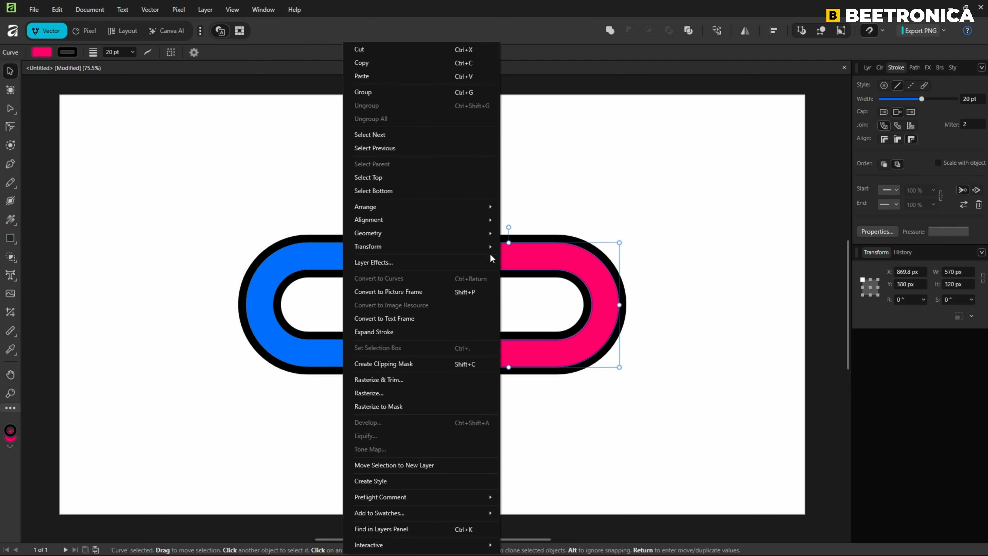
left_click(375, 332)
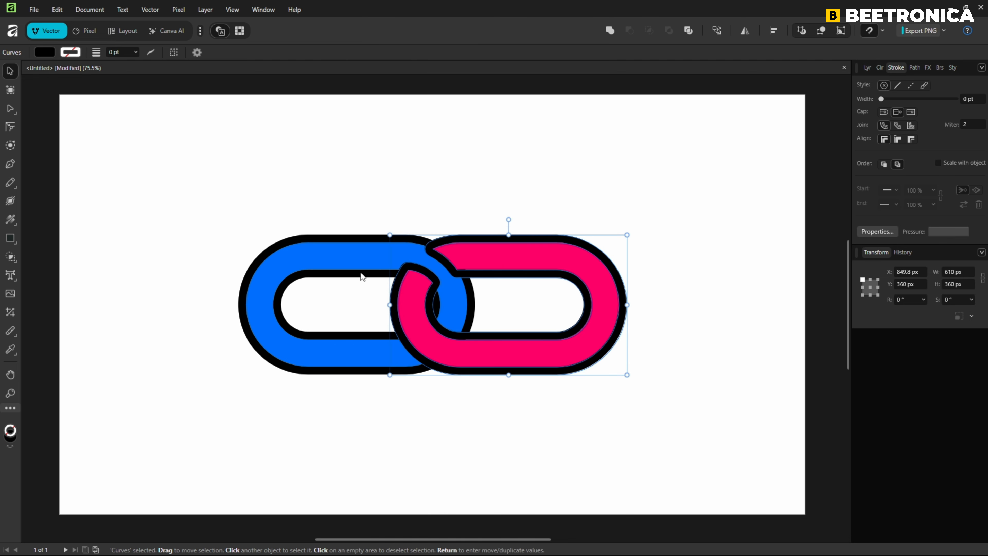
left_click(326, 258)
right_click(326, 257)
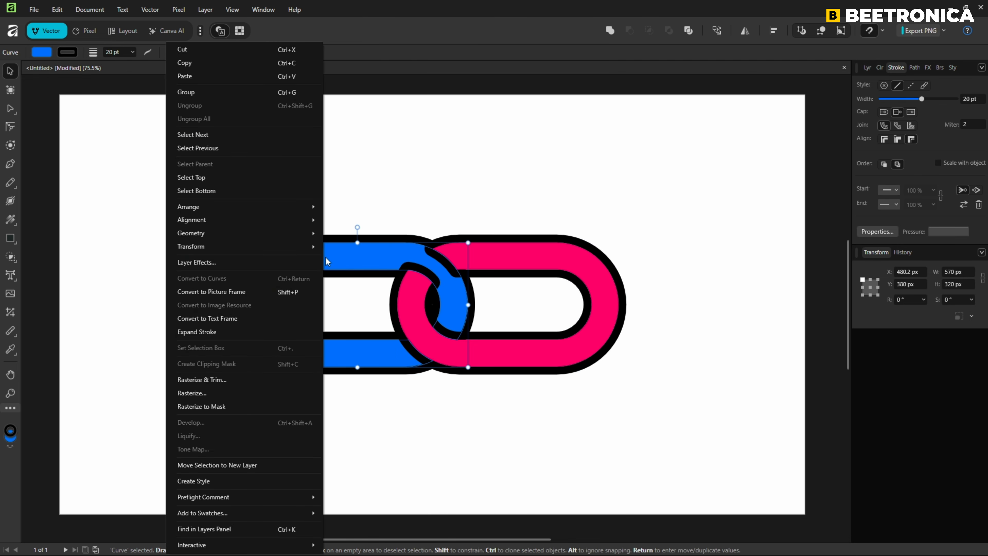
left_click(236, 329)
left_click(451, 430)
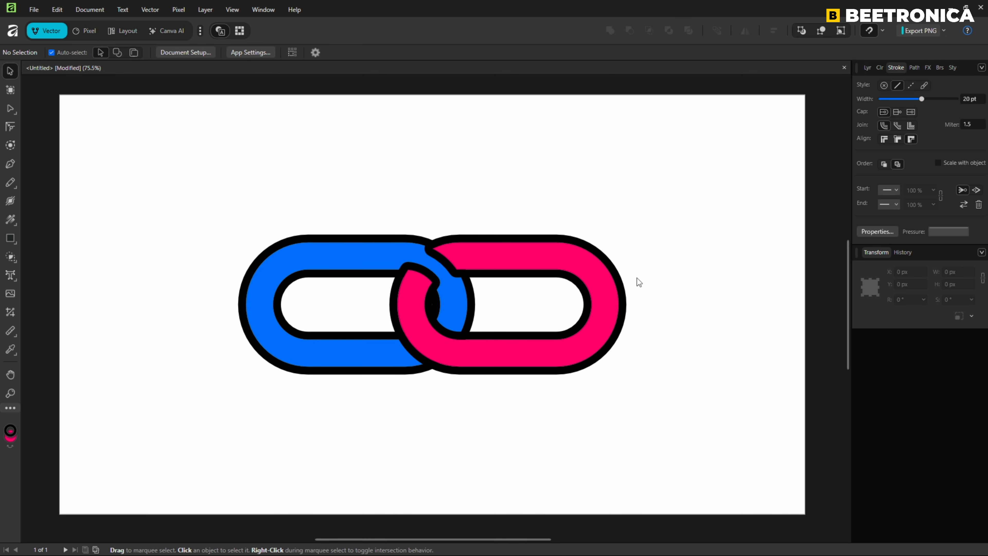
Step: Delete the blue link's outer outline and the pink sliver at the upper crossing with the Shape Builder set to subtract
left_click(865, 69)
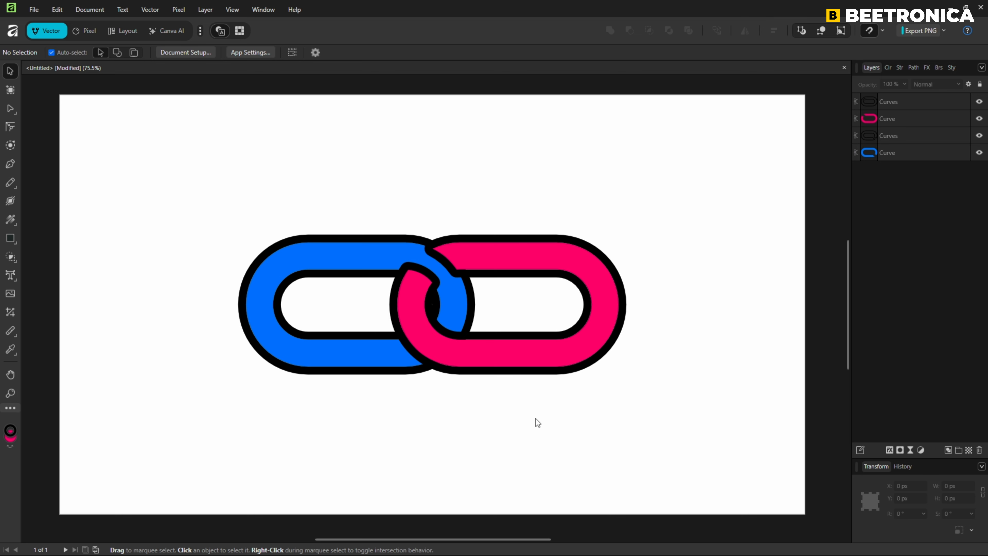
key("ctrl+a")
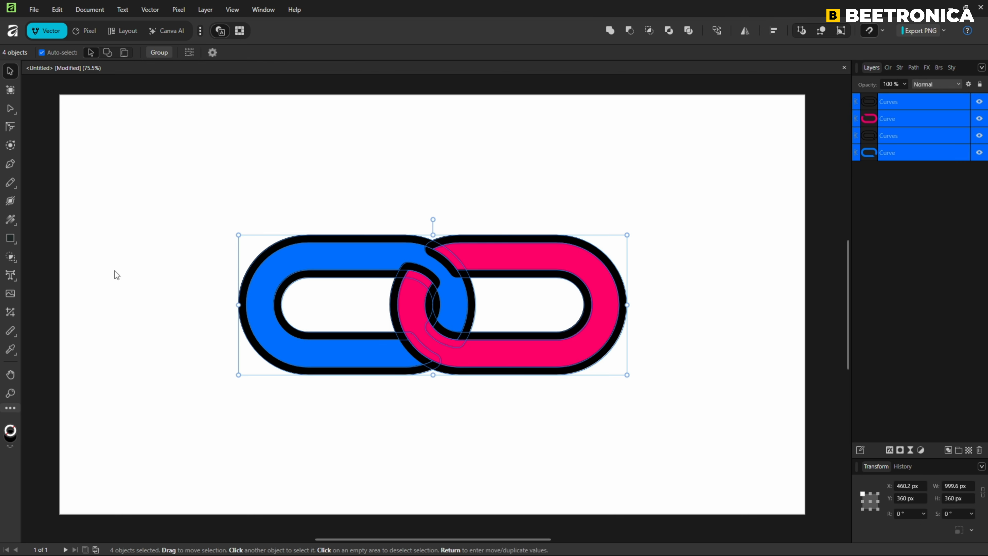
left_click(11, 258)
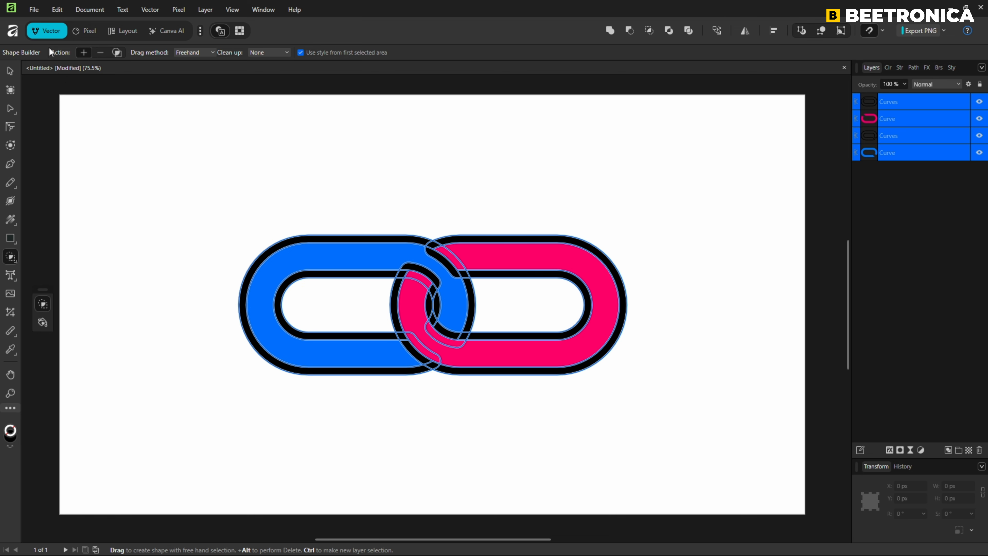
left_click(99, 52)
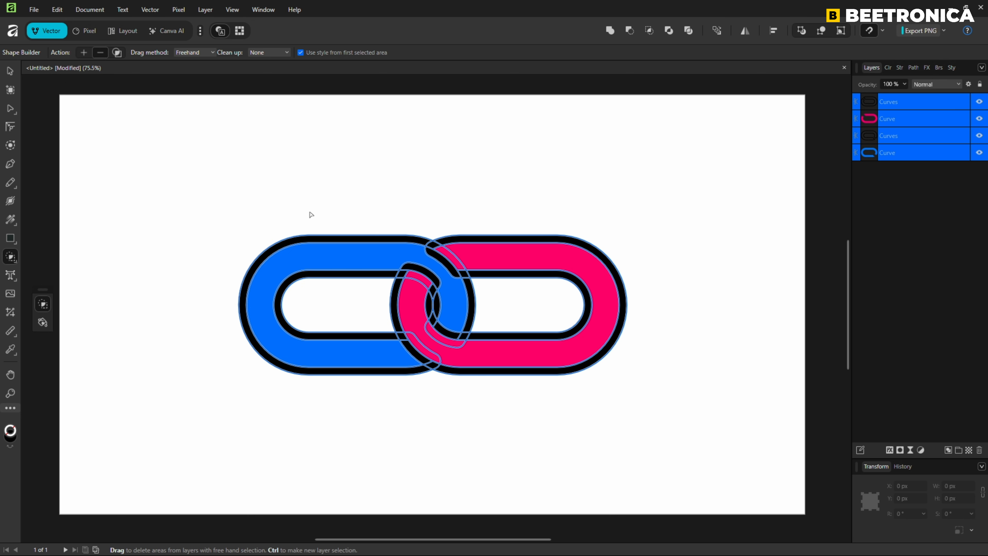
scroll(386, 219, "up", 6)
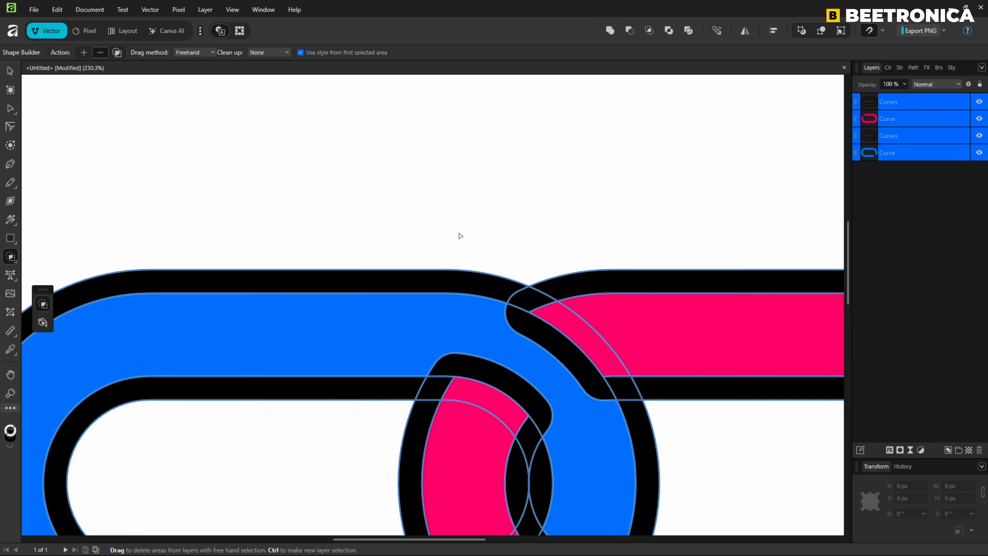
left_click_drag(516, 341, 423, 200)
scroll(422, 199, "down", 1)
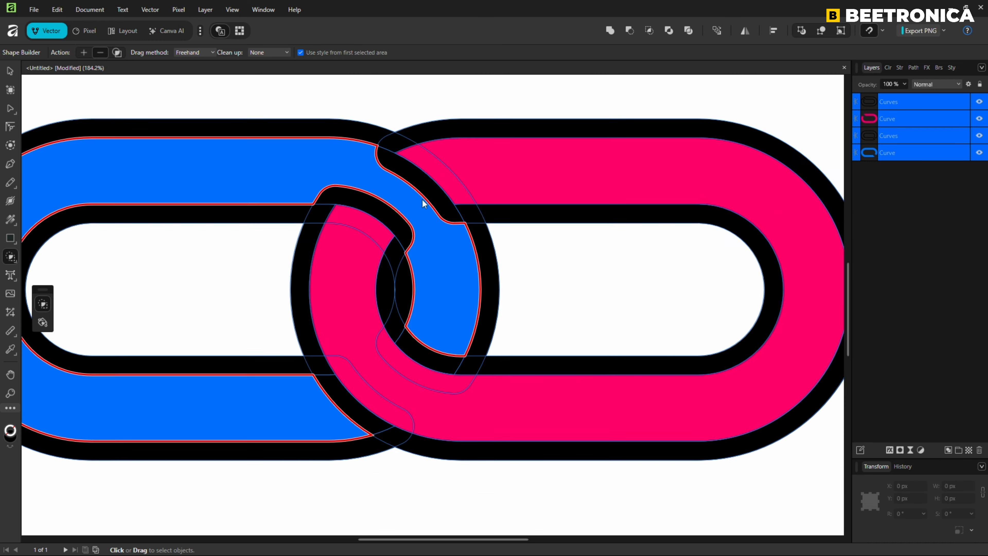
mouse_move(381, 144)
left_mouse_down()
mouse_move(470, 213)
mouse_move(488, 294)
left_mouse_up()
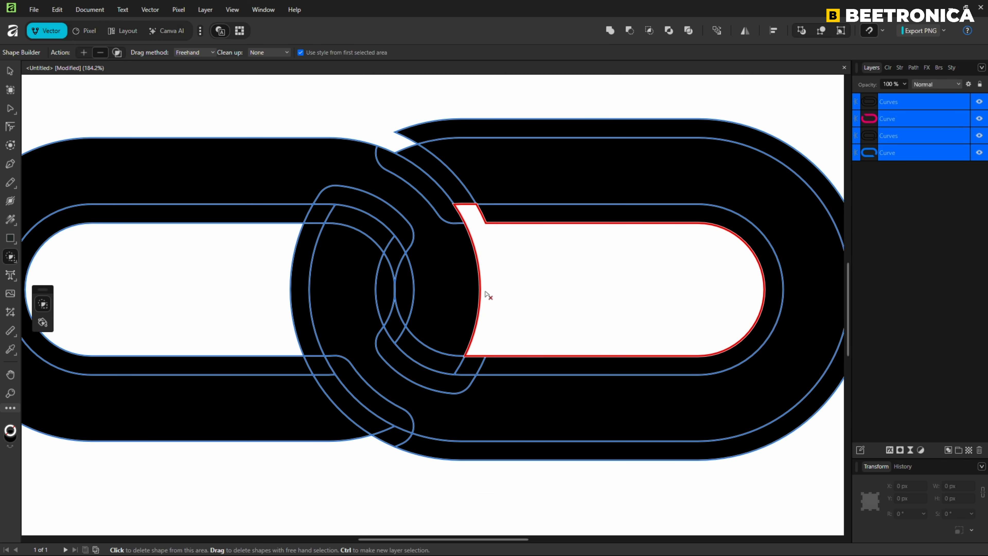
left_click(453, 182)
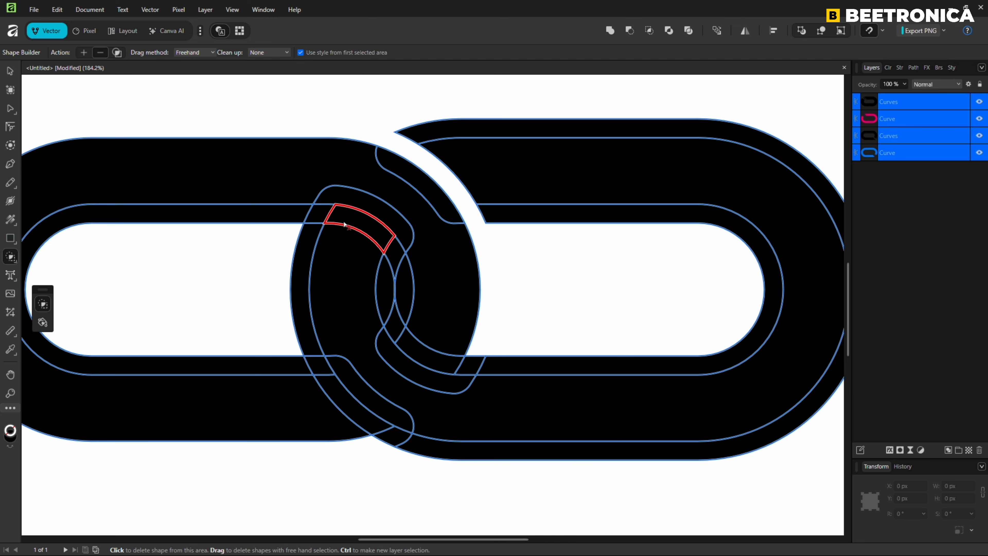
Step: Delete the inner outline areas around the openings of the blue and pink links, including where they cross
mouse_move(284, 221)
left_mouse_down()
mouse_move(367, 231)
mouse_move(397, 264)
mouse_move(403, 328)
left_mouse_up()
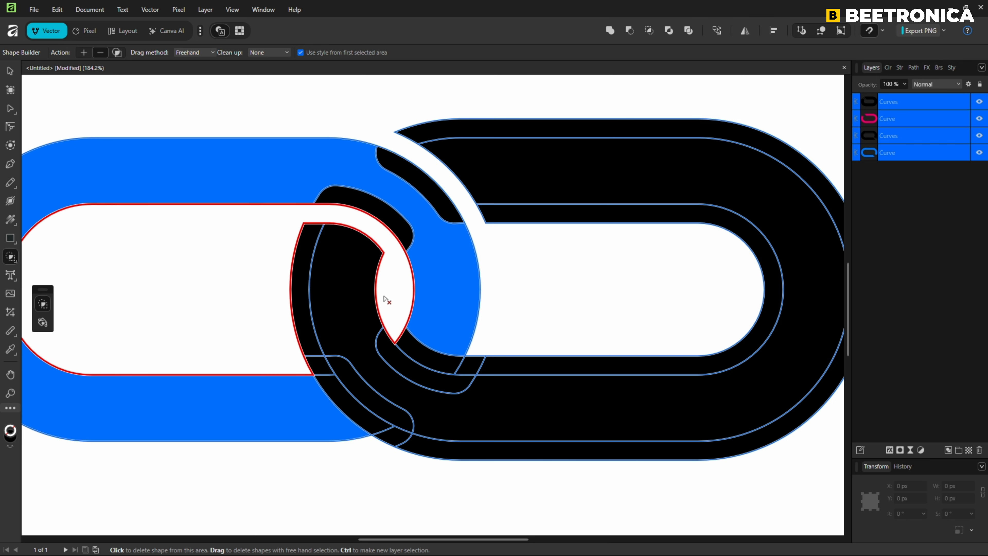
mouse_move(414, 353)
left_mouse_down()
mouse_move(458, 371)
mouse_move(541, 371)
left_mouse_up()
left_click(432, 363, "alt")
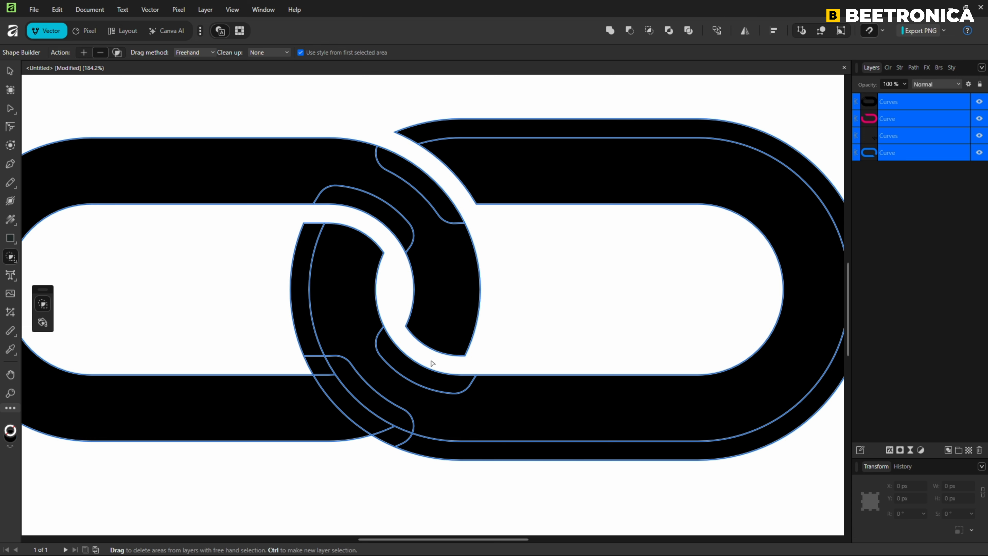
Step: Delete the right link's remaining outer outline and merge the leftover crossing areas into each black link with the Shape Builder
mouse_move(300, 324)
left_mouse_down()
mouse_move(335, 394)
mouse_move(432, 452)
left_mouse_up()
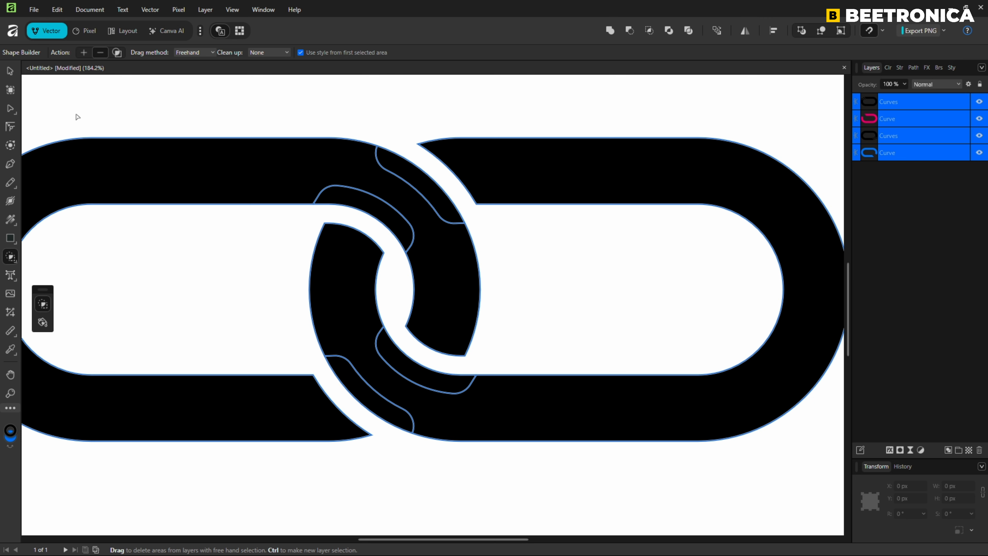
left_click(82, 53)
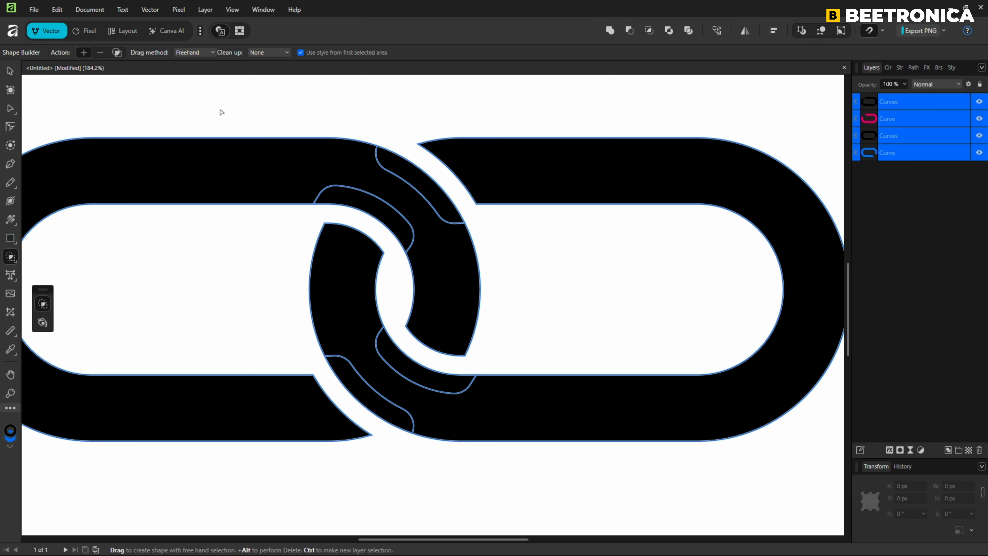
mouse_move(335, 158)
left_mouse_down()
mouse_move(406, 171)
mouse_move(385, 212)
left_mouse_up()
mouse_move(357, 329)
left_mouse_down()
mouse_move(389, 349)
mouse_move(380, 401)
mouse_move(448, 481)
left_mouse_up()
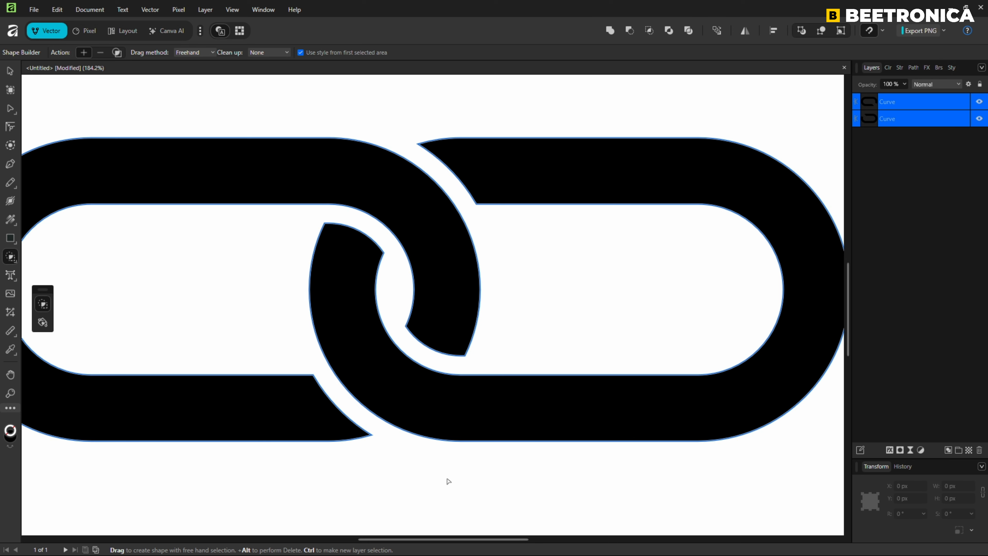
Step: Fill the left black link with bright blue (0075FF)
left_click(15, 76)
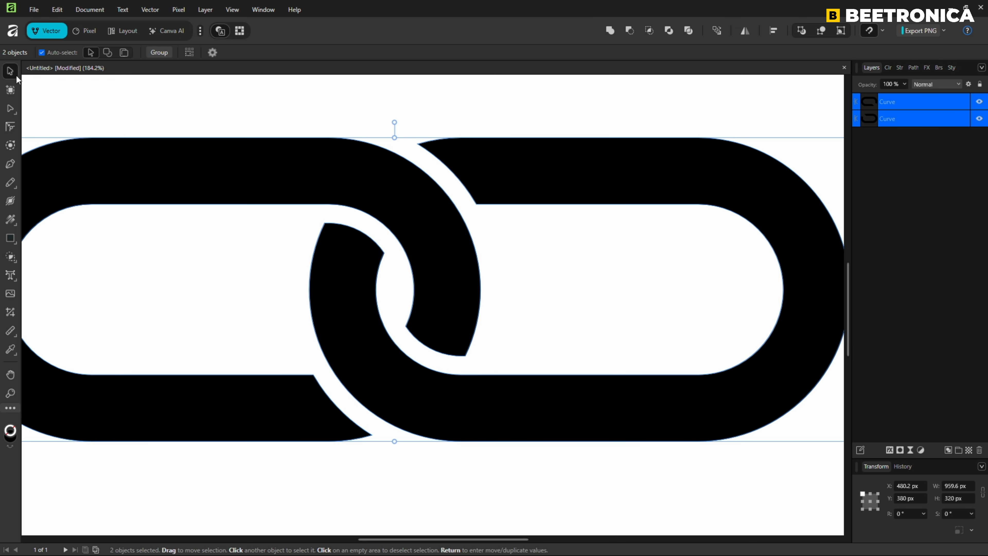
left_click(125, 169)
left_click(39, 54)
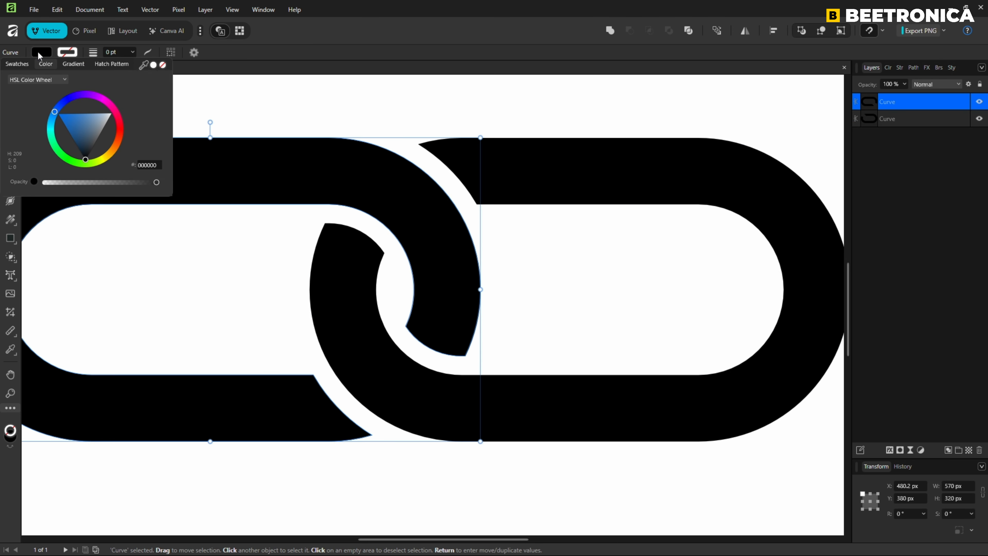
left_click(60, 107)
left_click_drag(61, 108, 53, 109)
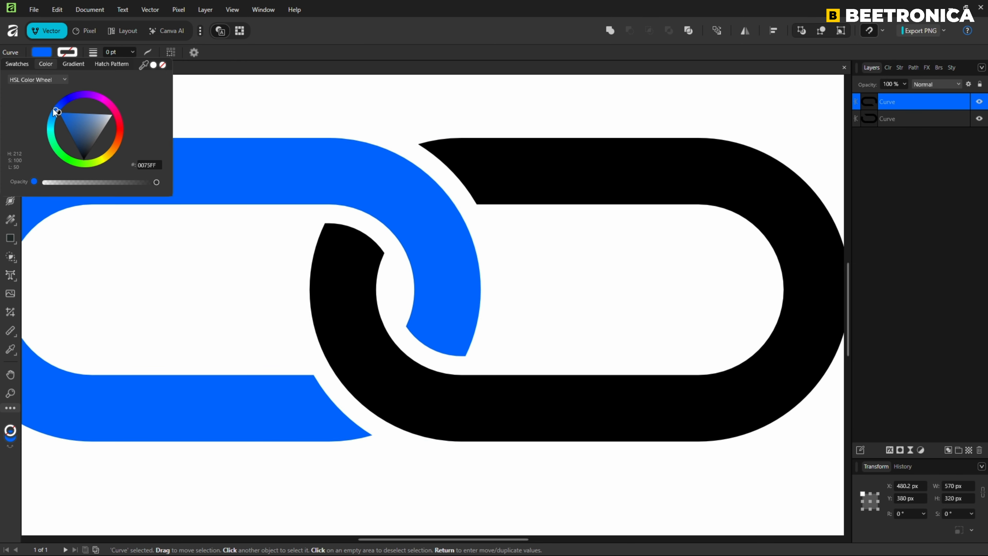
left_click(196, 110)
Step: Fill the right black link with pinkish red and deselect it
left_click(589, 183)
left_click(43, 52)
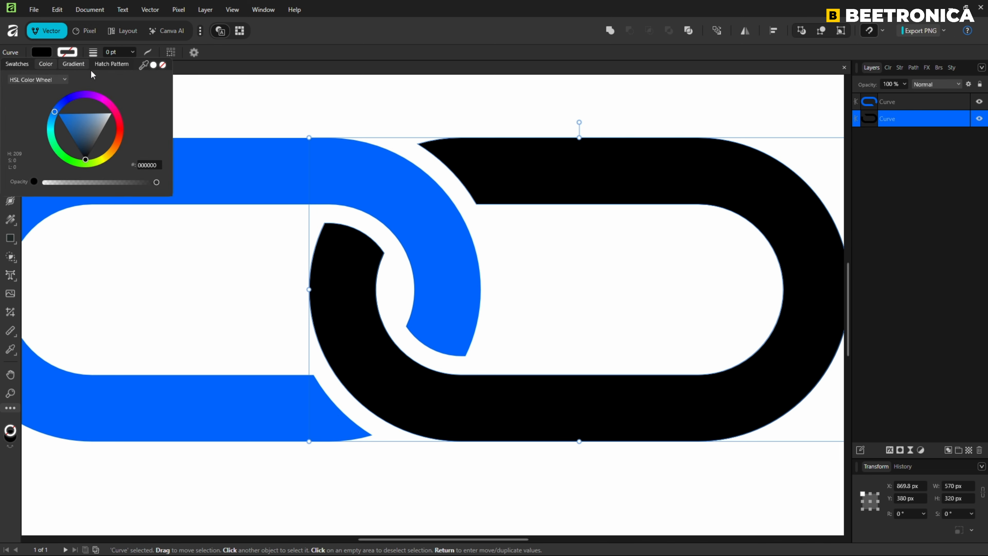
left_click_drag(105, 96, 118, 110)
left_click(196, 227)
key("ctrl+0")
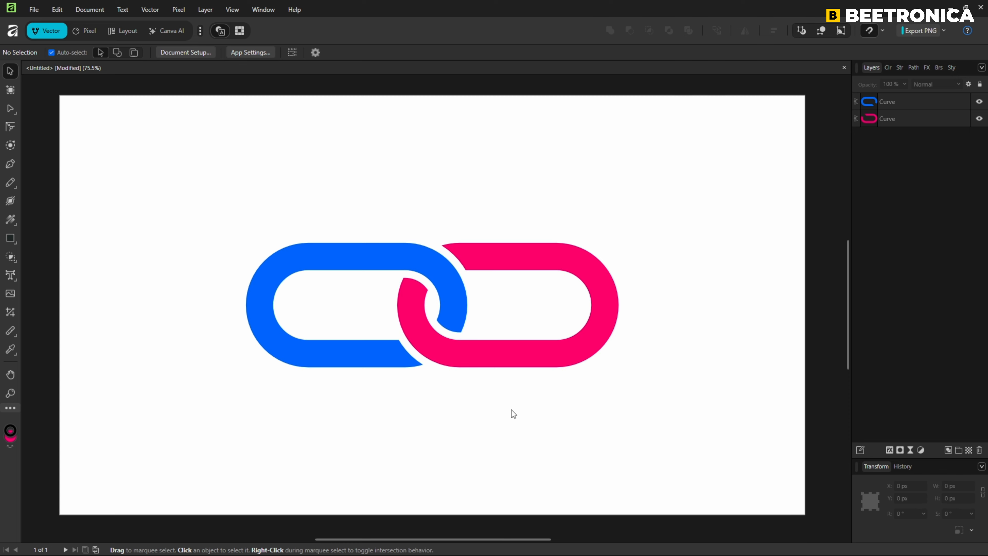
Step: Undo the recolouring, Shape Builder edits and black outlines until only the plain blue and pink links remain
key("ctrl+z")
key("ctrl+z")
key("ctrl+z")
key("ctrl+z")
key("ctrl+z")
key("ctrl+z")
key("ctrl+z")
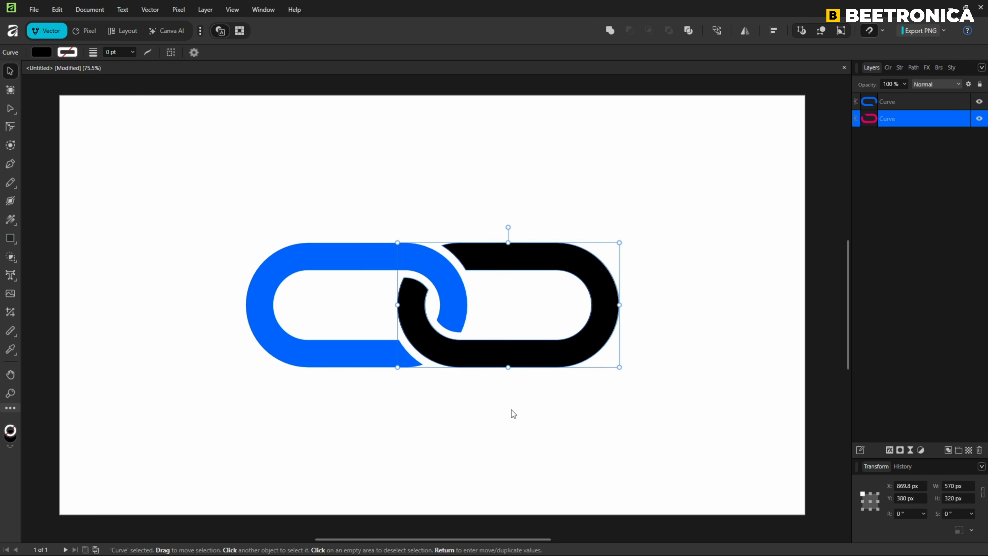
key("ctrl+shift+z")
key("ctrl+shift+z")
key("ctrl+shift+z")
key("ctrl+shift+z")
key("ctrl+shift+z")
key("ctrl+shift+z")
key("ctrl+shift+z")
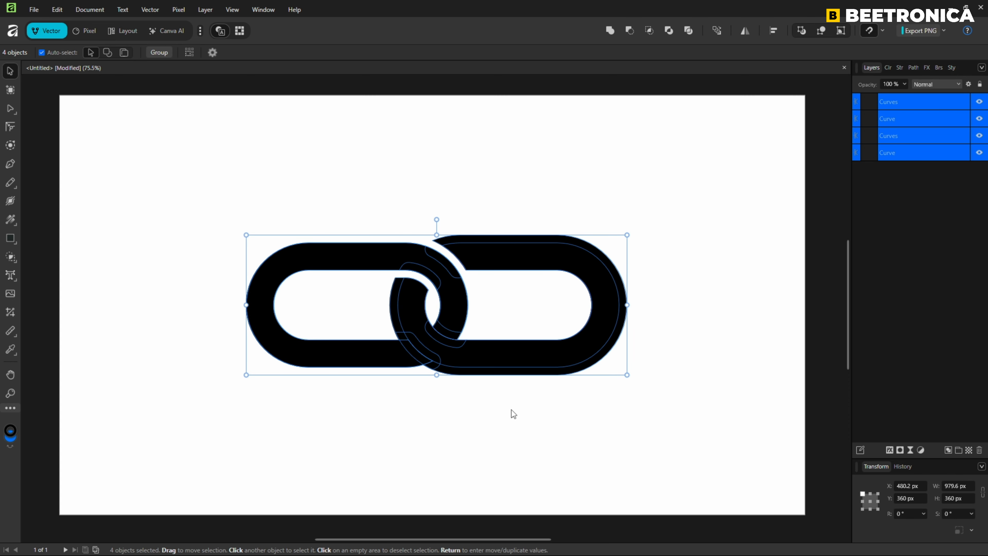
key("ctrl+shift+z")
key("ctrl+shift+z")
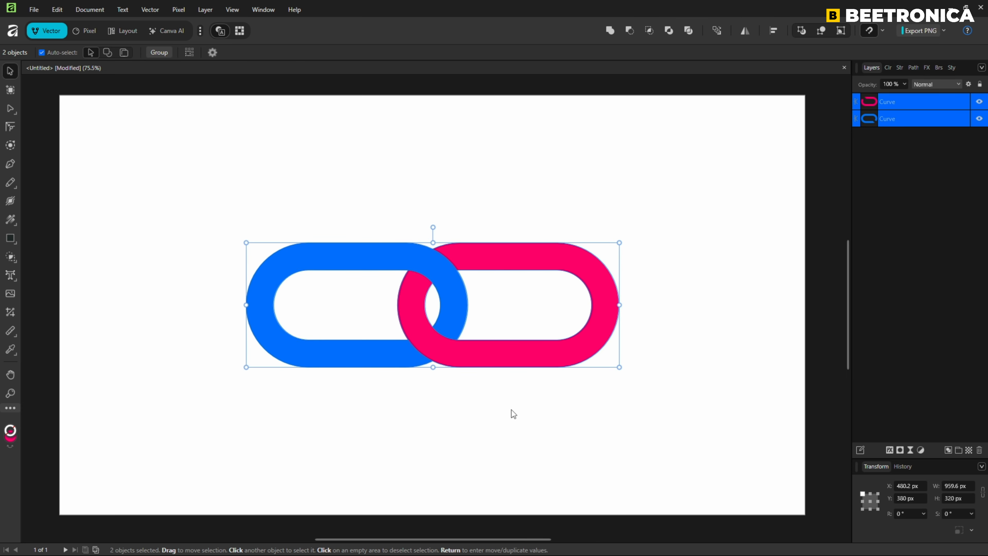
Step: Duplicate the blue and pink link curves together
left_click(569, 424)
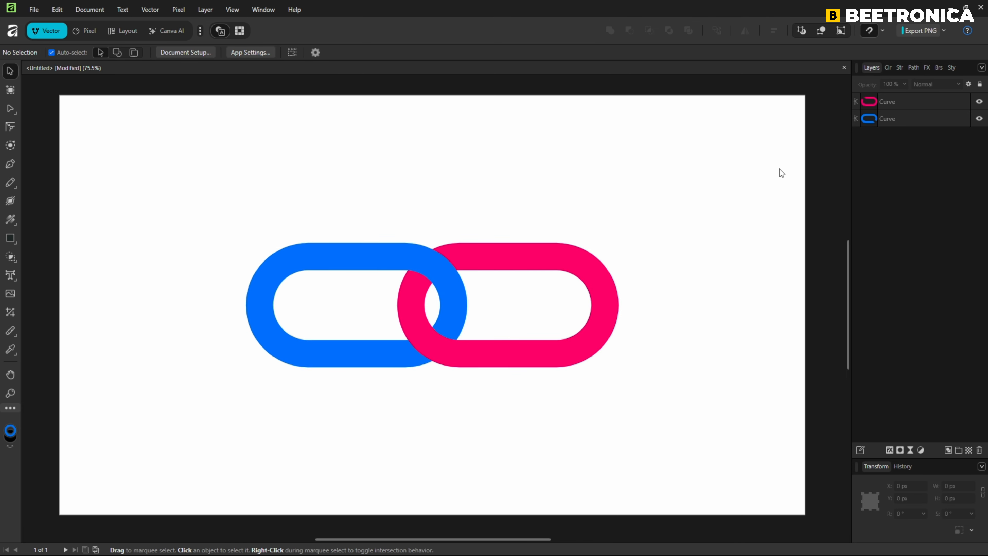
left_click(910, 120, "shift")
right_click(906, 117)
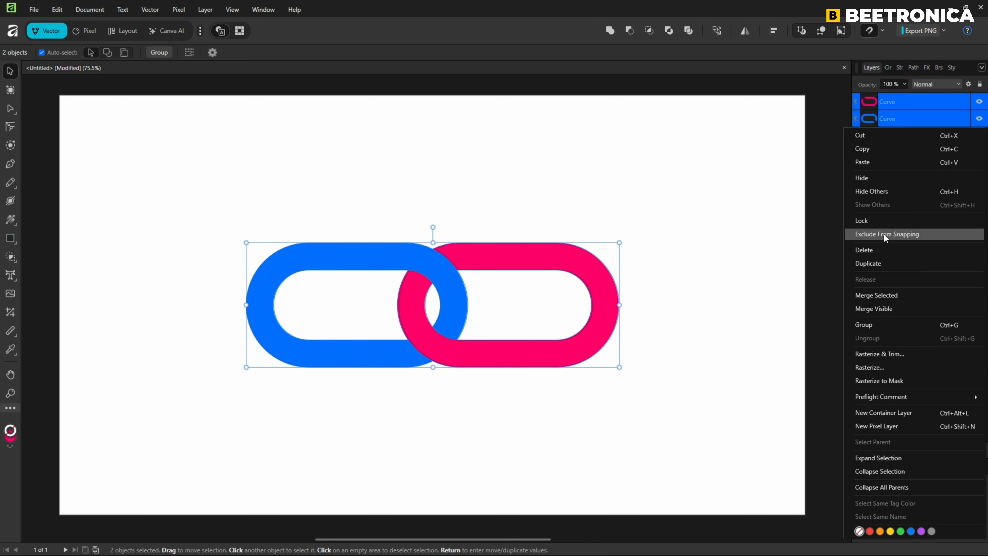
left_click(879, 264)
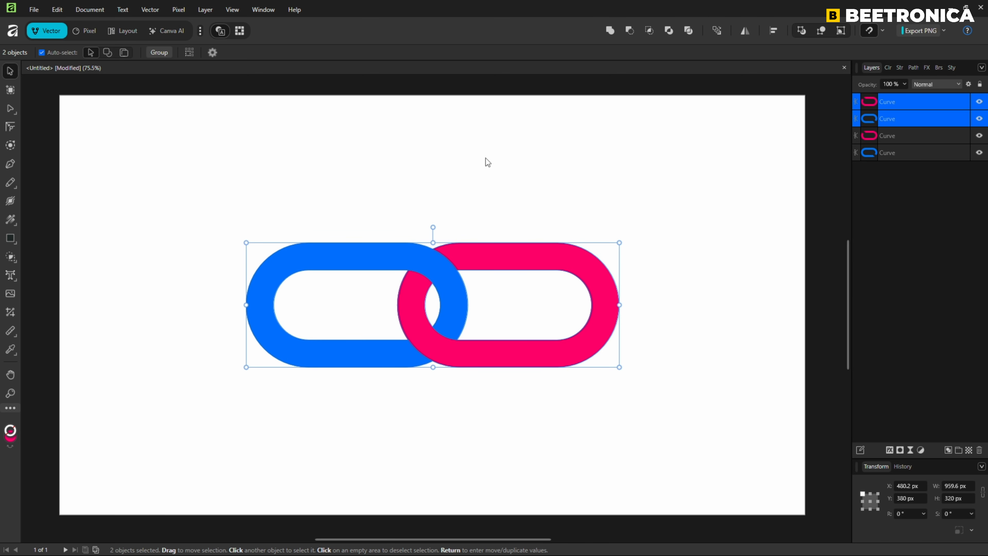
Step: Apply a 20 px contour offset to the duplicated blue and pink links
left_click(10, 145)
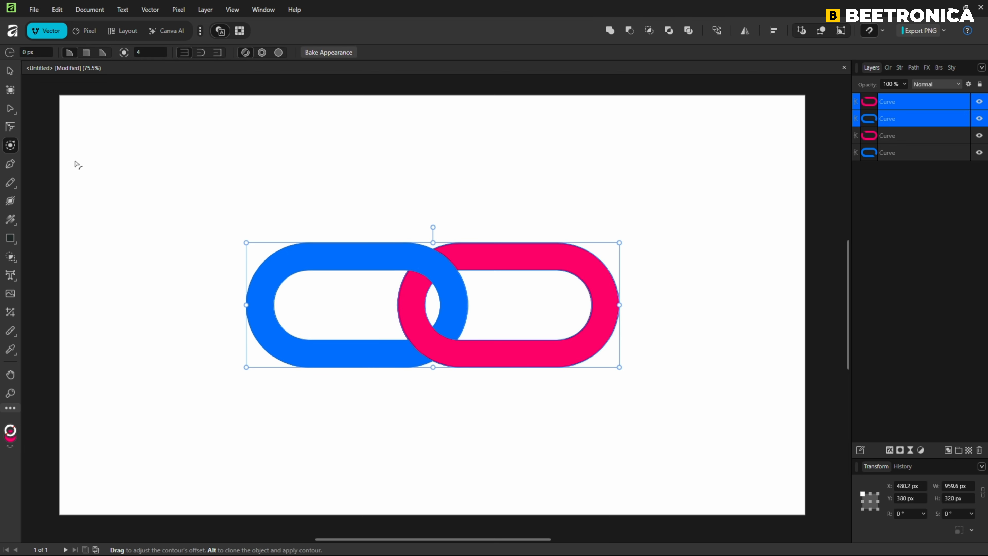
left_click_drag(407, 263, 413, 263)
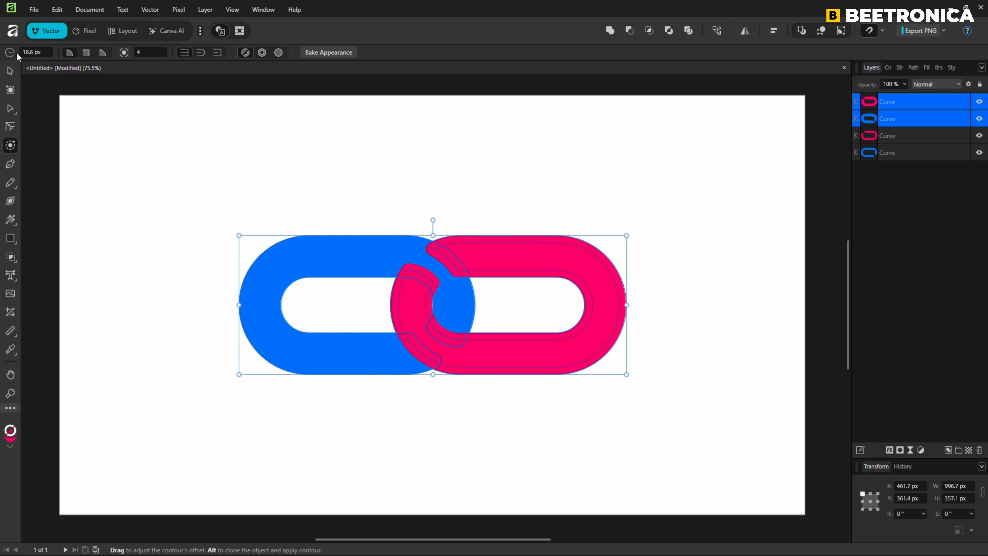
left_click(35, 53)
type("20")
key("Return")
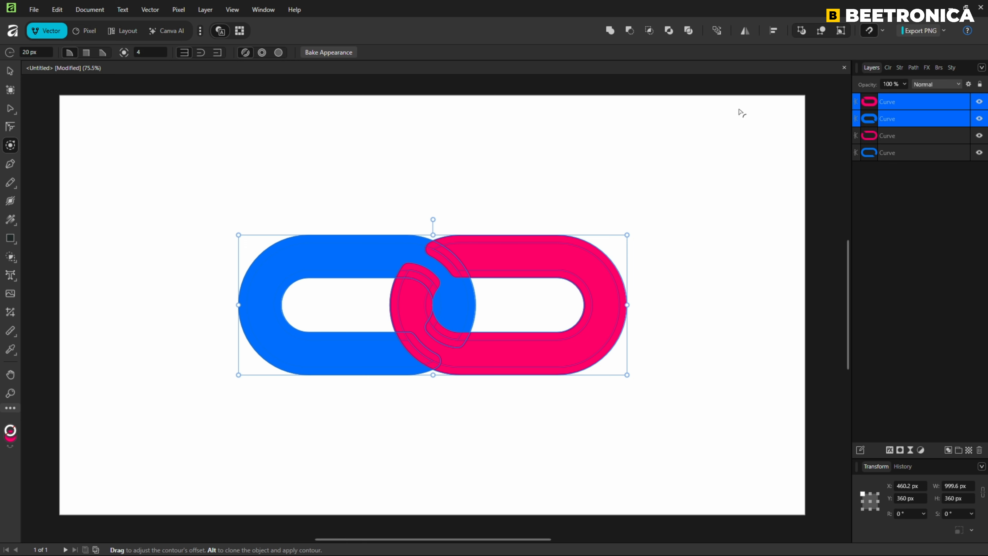
Step: Lower the opacity of the two contoured link copies to 37% and deselect them
left_click(905, 84)
left_click_drag(898, 97, 865, 97)
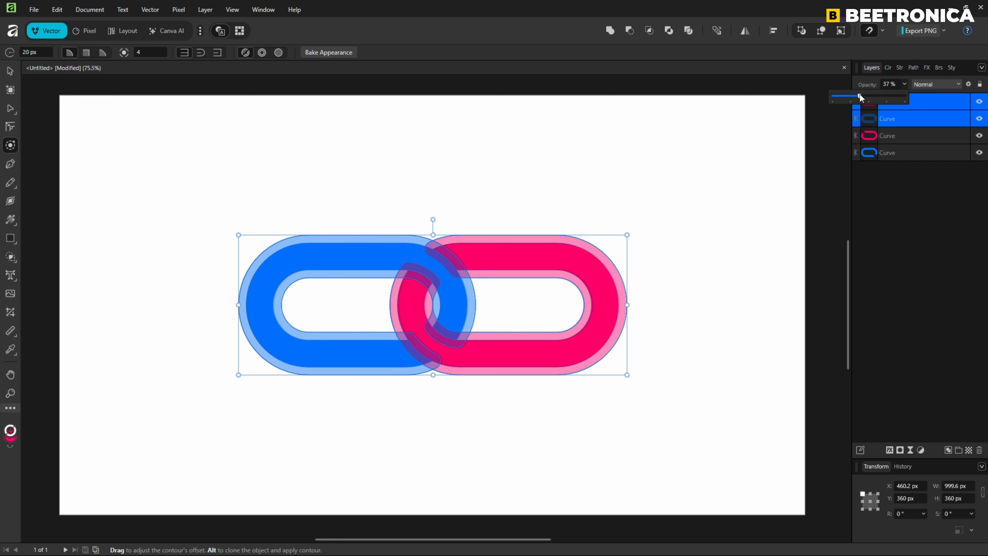
left_click(620, 168)
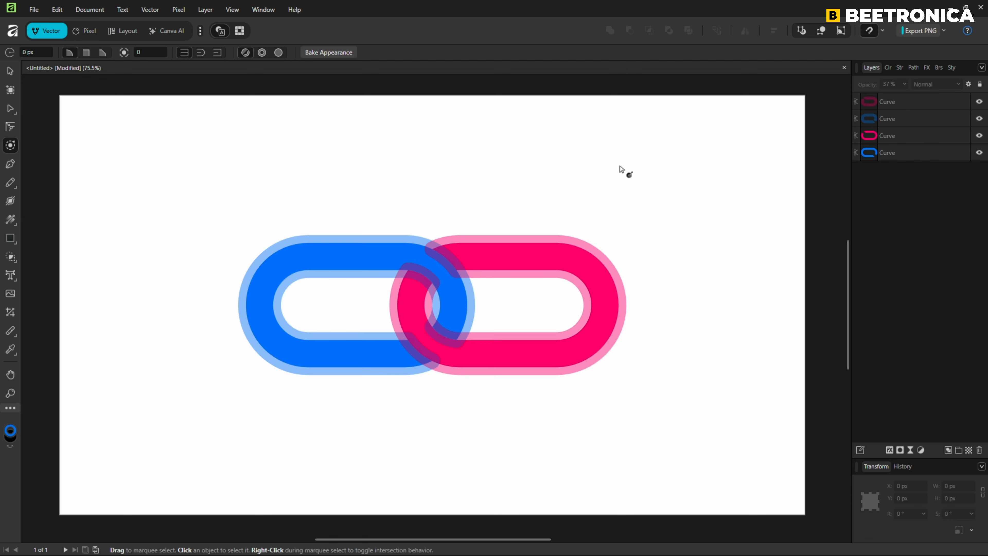
Step: With all four curves selected, delete the translucent outlines and the gap areas at the crossings using the Shape Builder set to subtract
key("ctrl+a")
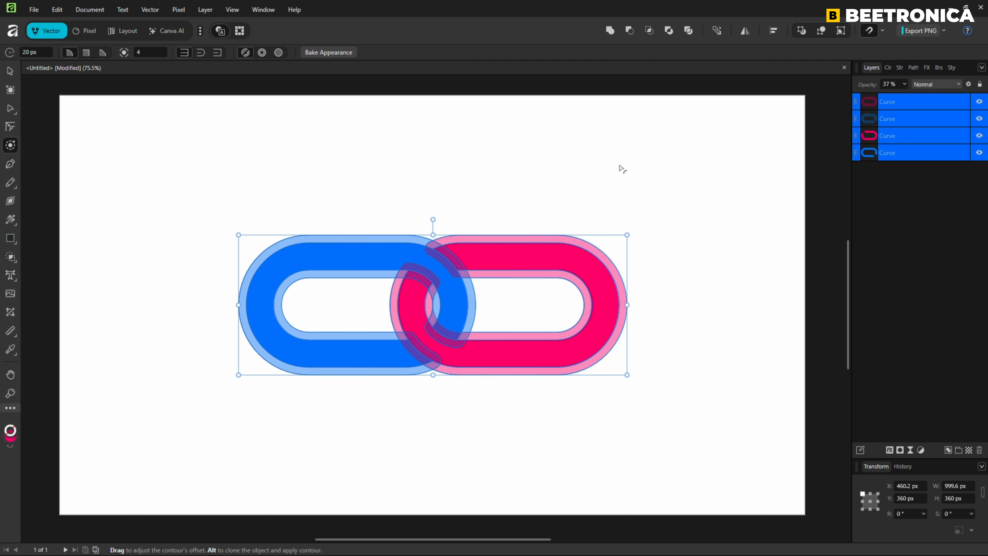
left_click(11, 257)
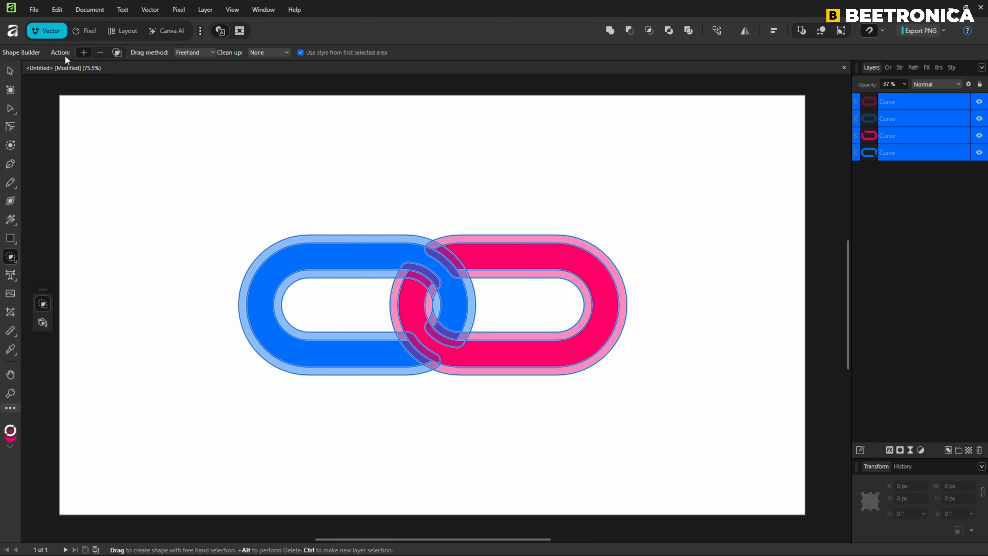
left_click(101, 53)
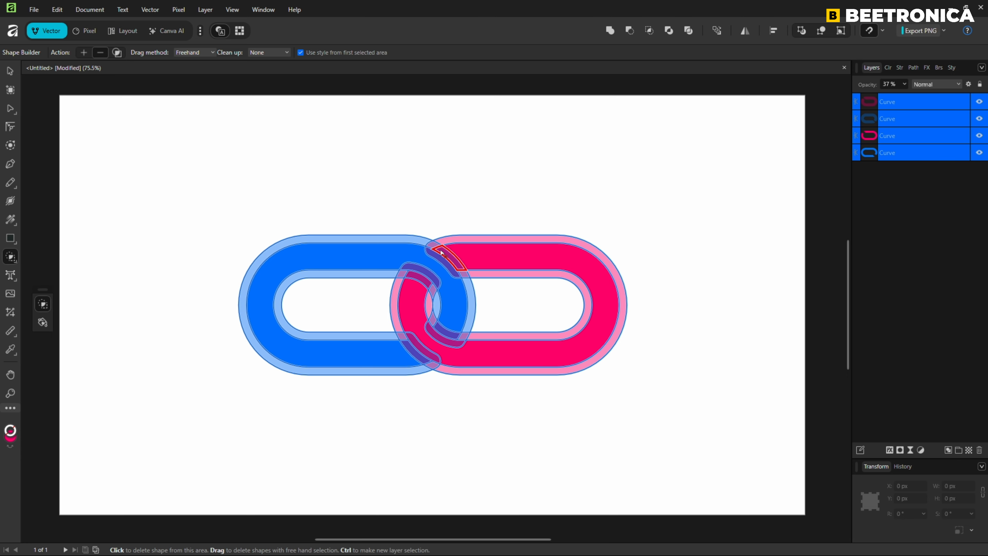
scroll(441, 251, "up", 3)
scroll(441, 252, "up", 3)
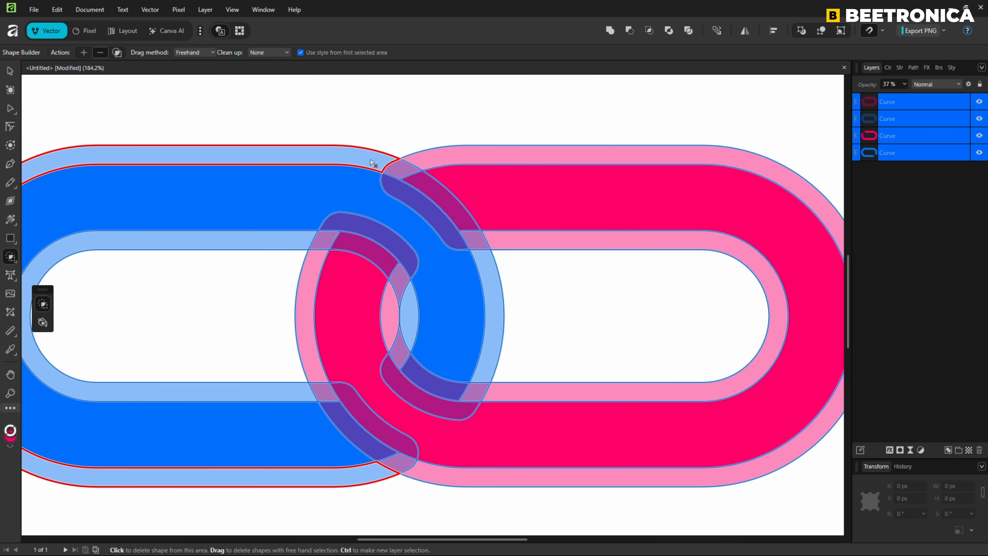
left_click_drag(365, 154, 423, 184)
left_click_drag(456, 220, 484, 273)
mouse_move(287, 244)
left_mouse_down()
mouse_move(350, 245)
mouse_move(403, 296)
mouse_move(407, 336)
mouse_move(385, 304)
mouse_move(400, 327)
left_mouse_up()
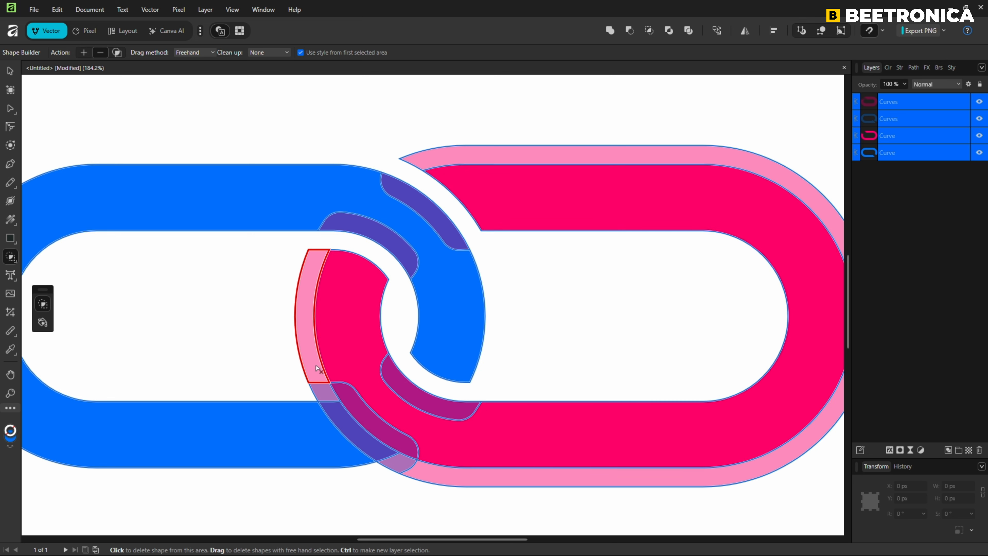
mouse_move(312, 364)
left_mouse_down()
mouse_move(367, 442)
mouse_move(449, 476)
left_mouse_up()
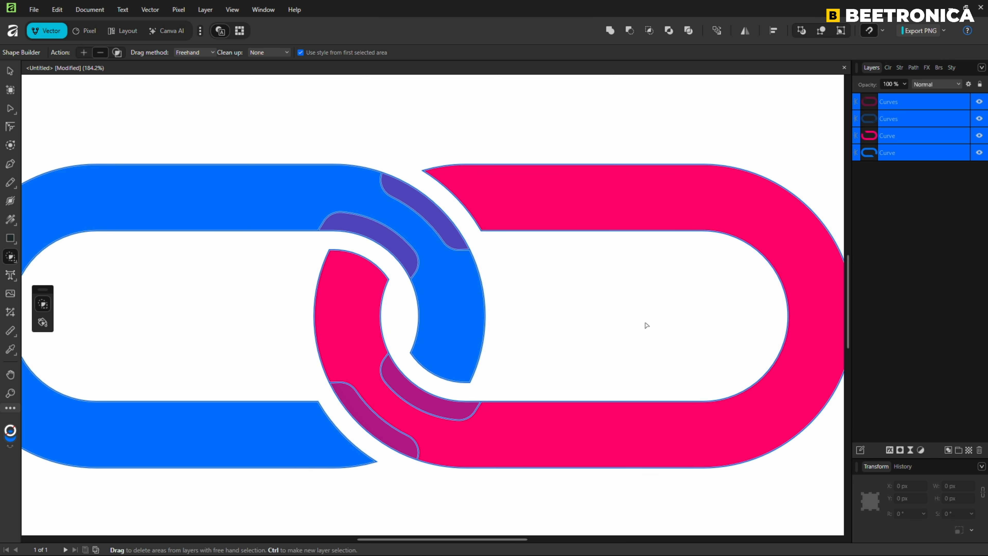
Step: Delete the two leftover translucent contour copies above the original links and clear the selection
left_click(925, 101)
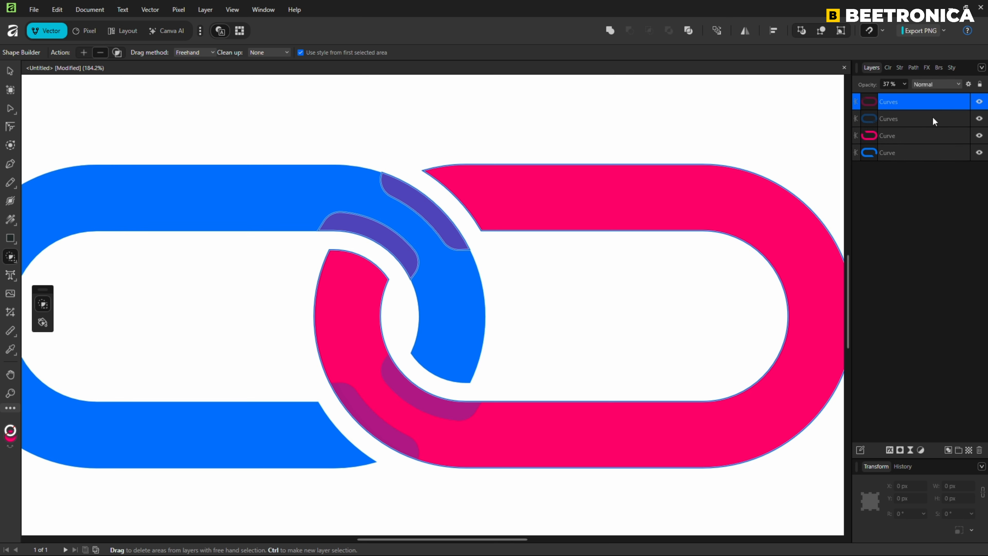
left_click(928, 119, "shift")
right_click(937, 118)
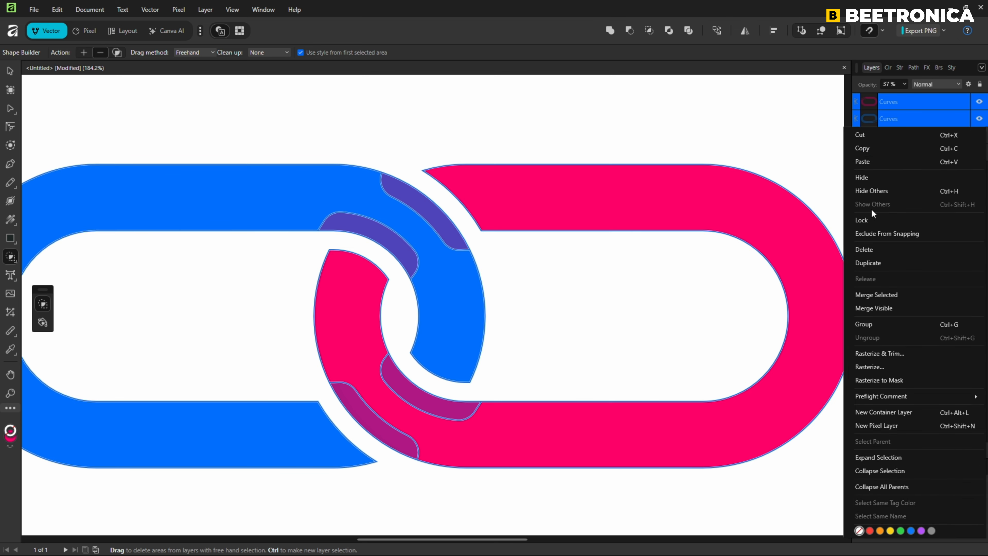
left_click(871, 248)
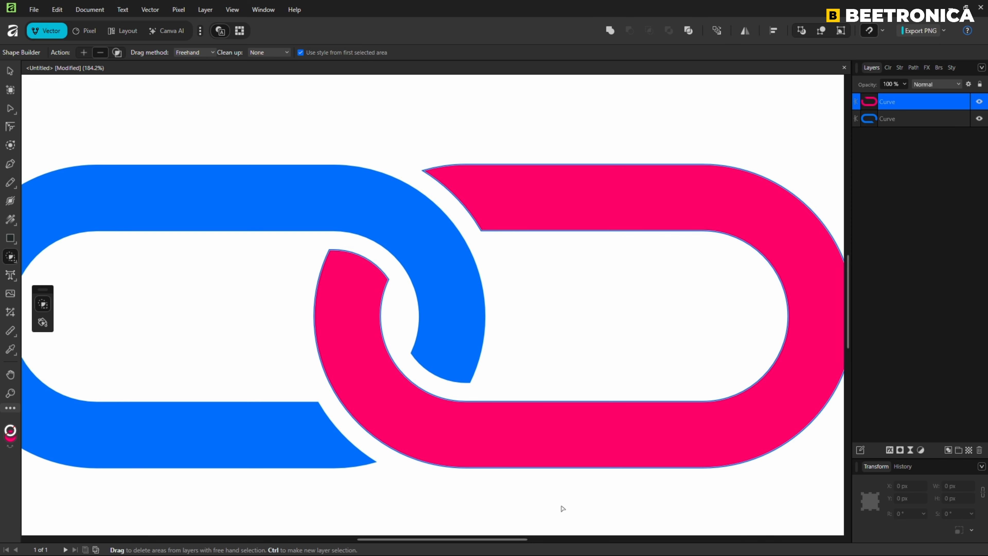
key("ctrl+0")
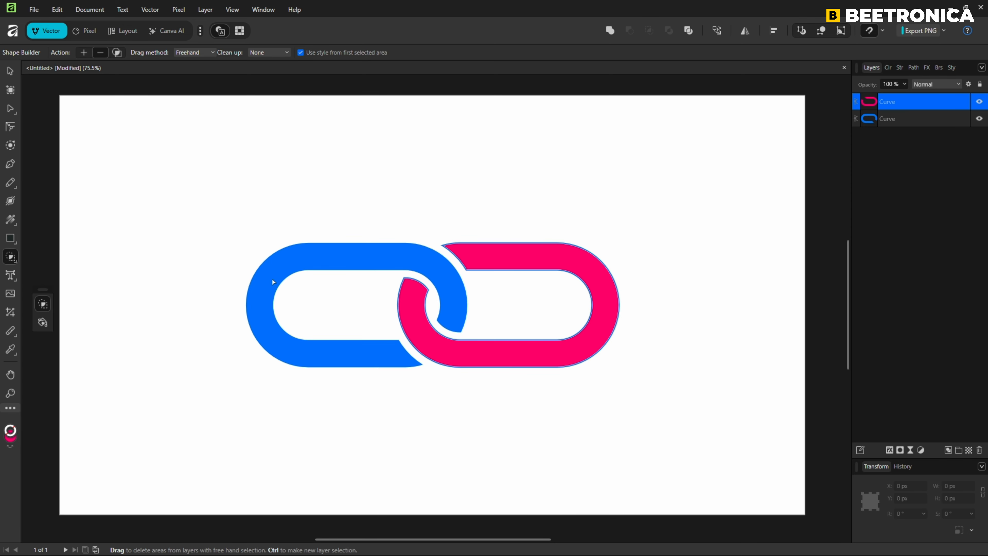
left_click(9, 72)
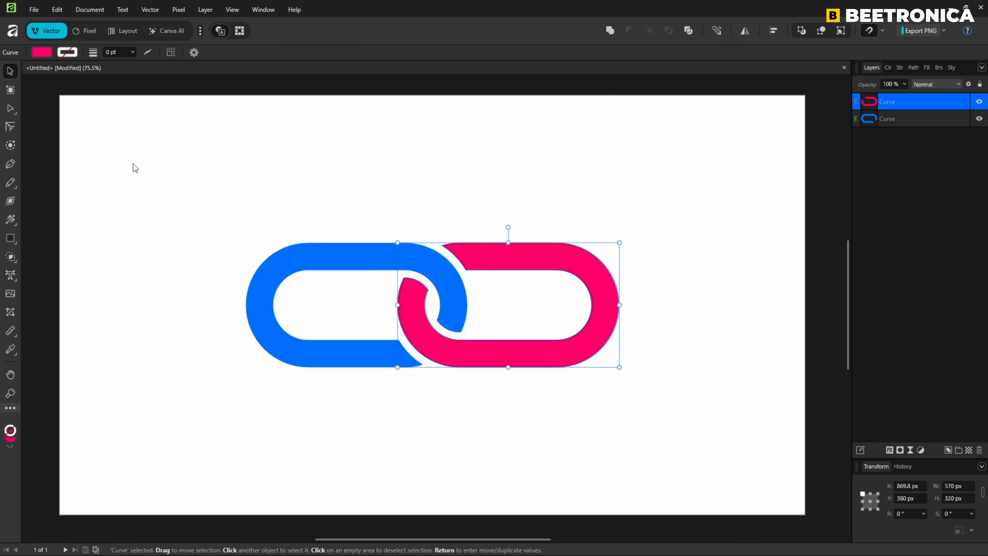
left_click(374, 435)
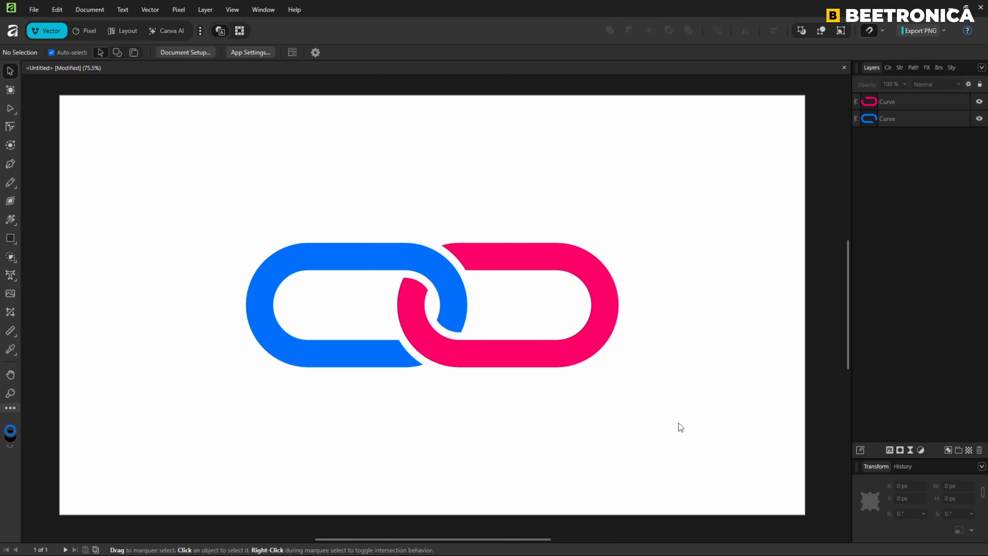